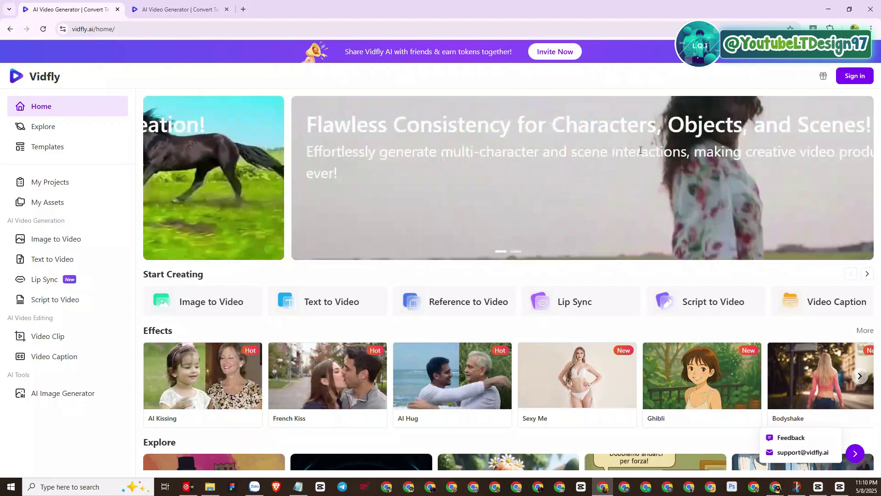
# - Sign in to Vidfly with a Google account
pyautogui.hotkey('ctrl', 'l')
pyautogui.click(857, 81)
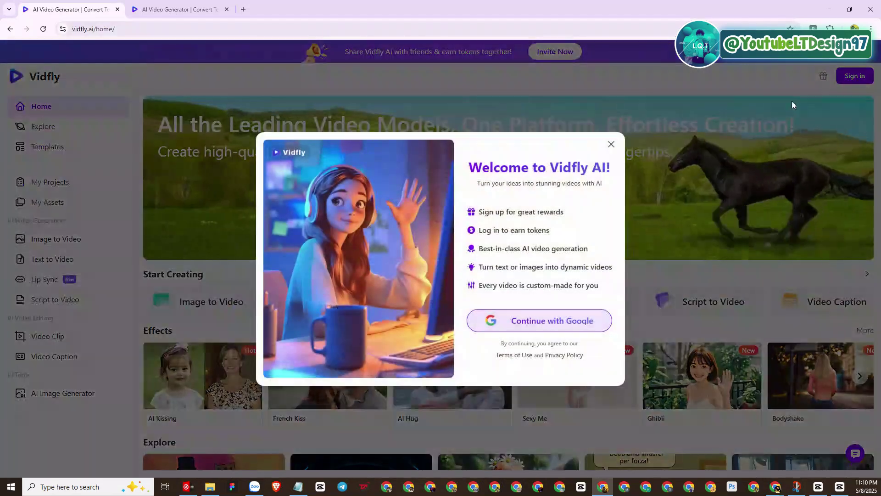
pyautogui.click(524, 328)
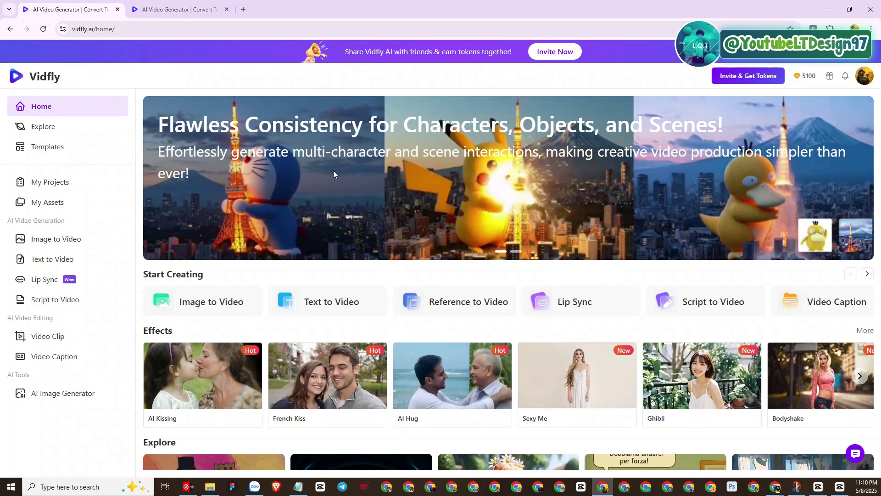
# - Open the Templates page from the Vidfly home page in a new tab and switch to it
pyautogui.scroll(-1, 333, 170)
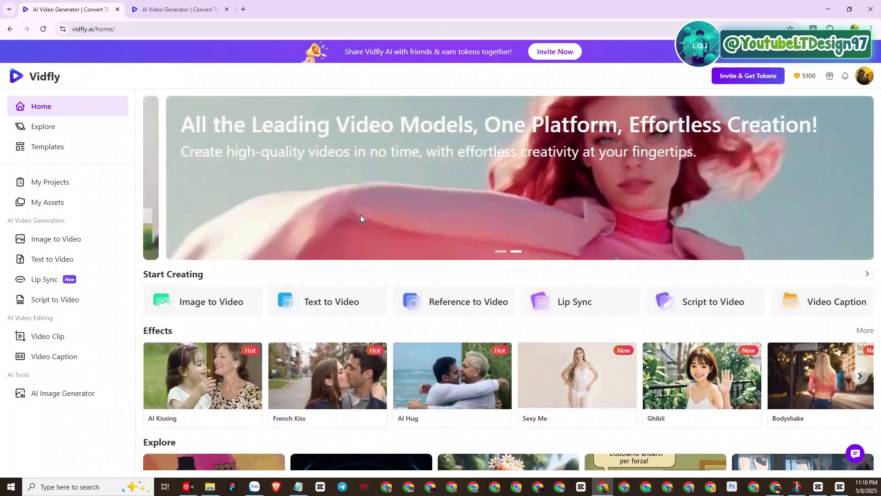
pyautogui.scroll(-6, 360, 215)
pyautogui.scroll(7, 386, 204)
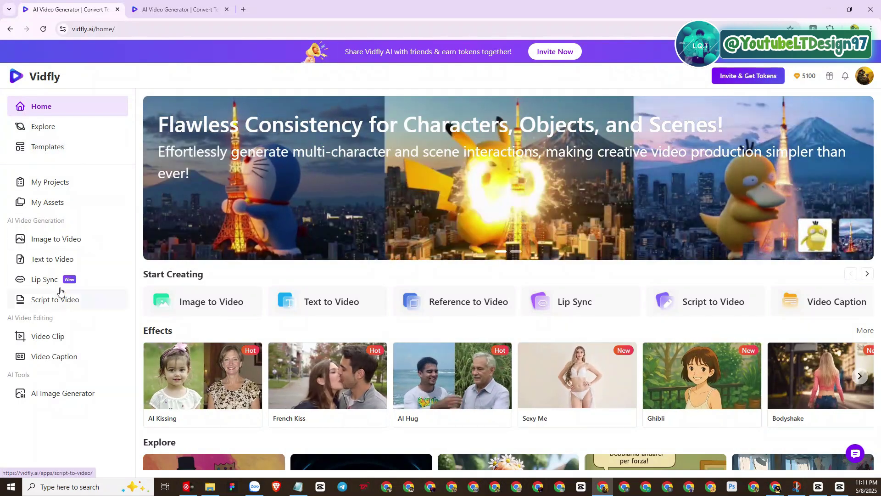
pyautogui.rightClick(57, 155)
pyautogui.click(83, 160)
pyautogui.click(167, 6)
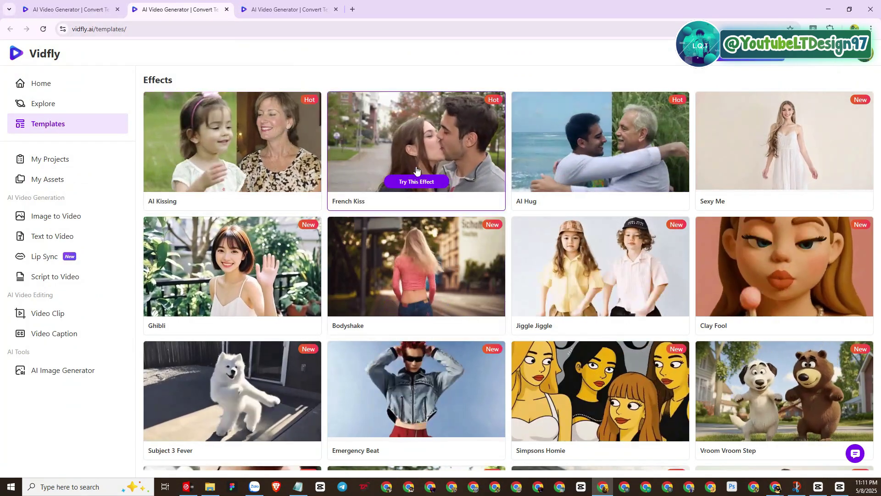
# - Look through the gallery of video effects on the Templates page and return to its Effects heading
pyautogui.scroll(-1, 415, 171)
pyautogui.scroll(-1, 414, 171)
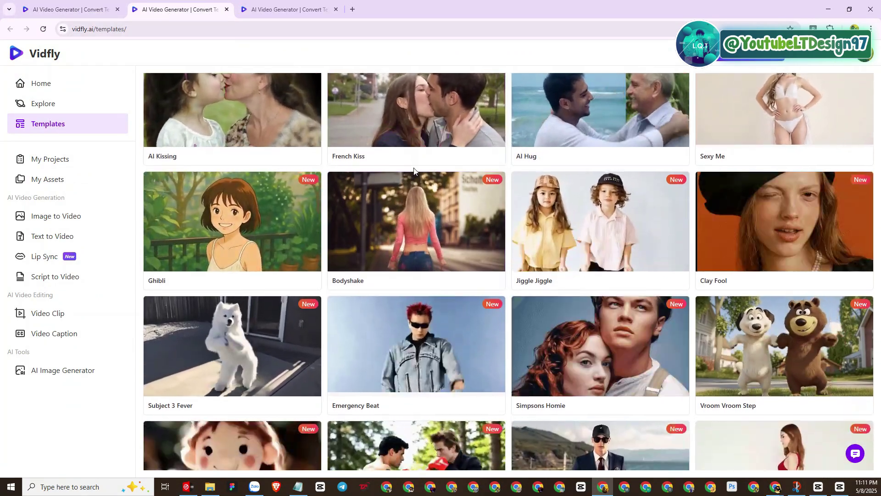
pyautogui.scroll(1, 414, 172)
pyautogui.scroll(-4, 415, 172)
pyautogui.scroll(-1, 414, 172)
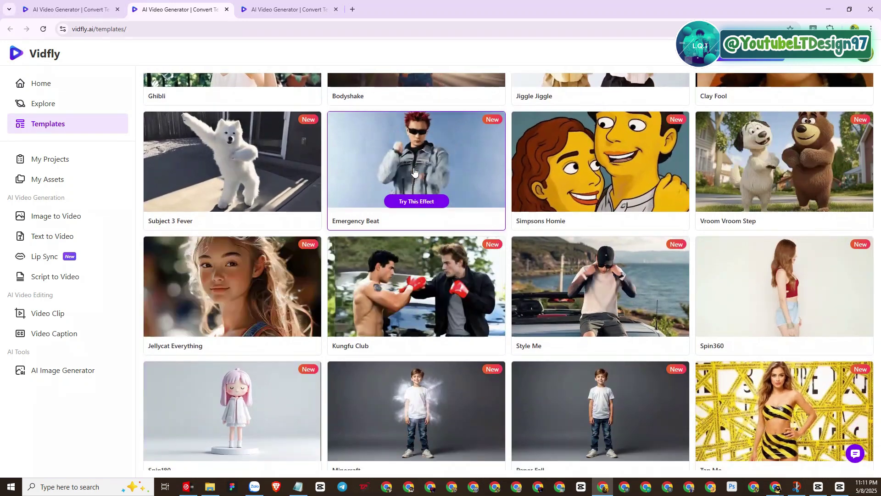
pyautogui.scroll(-3, 414, 171)
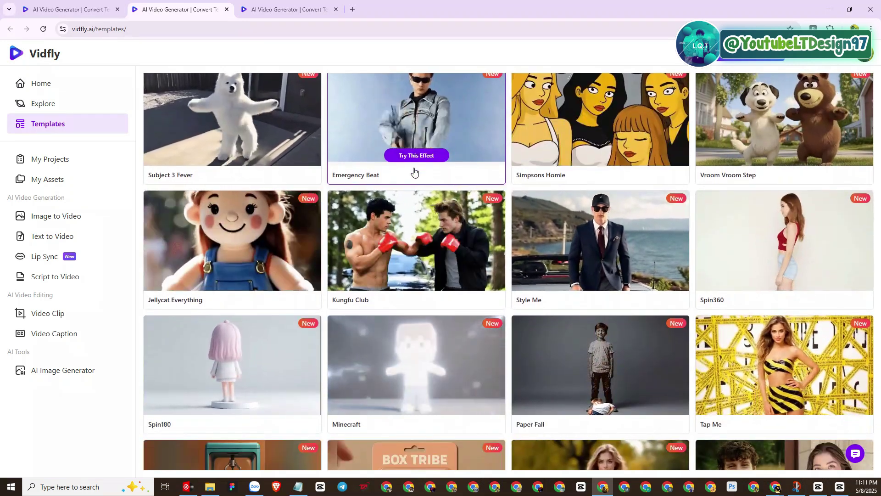
pyautogui.scroll(-2, 414, 172)
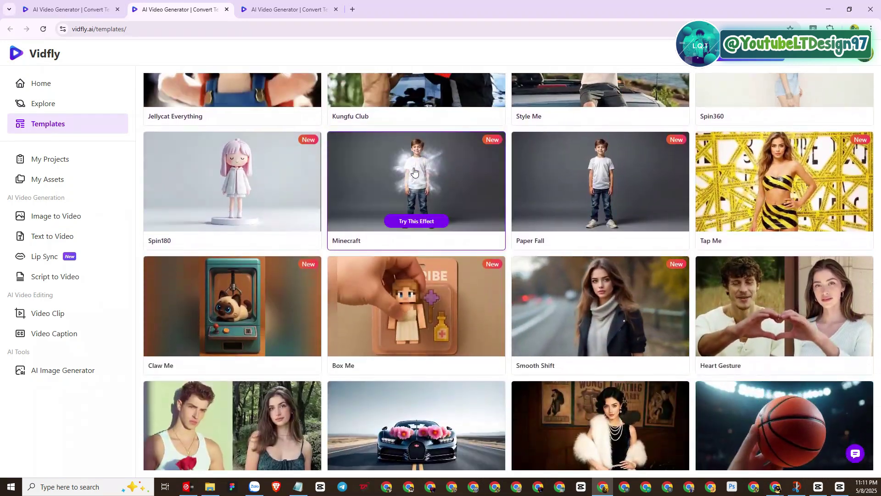
pyautogui.scroll(-3, 323, 189)
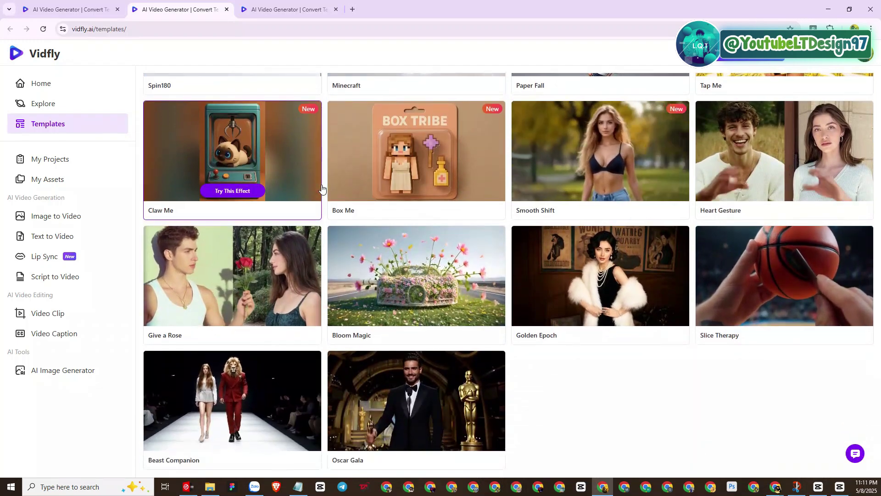
pyautogui.scroll(-1, 323, 188)
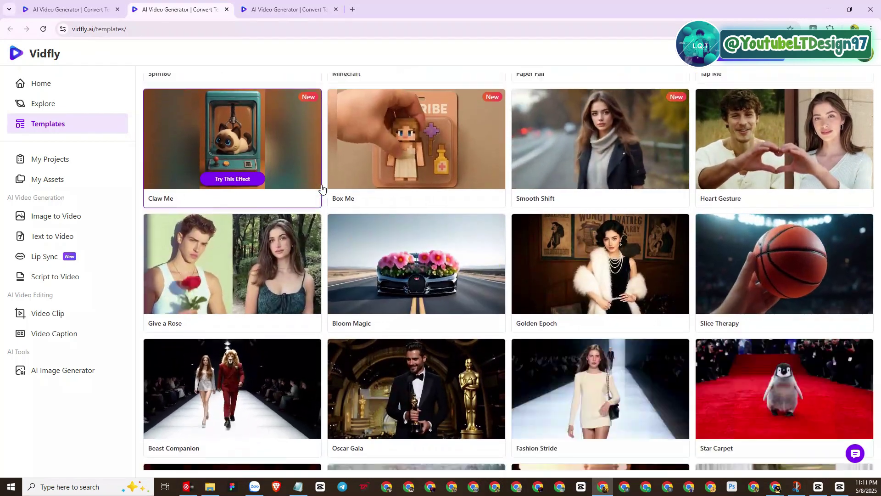
pyautogui.scroll(-1, 323, 188)
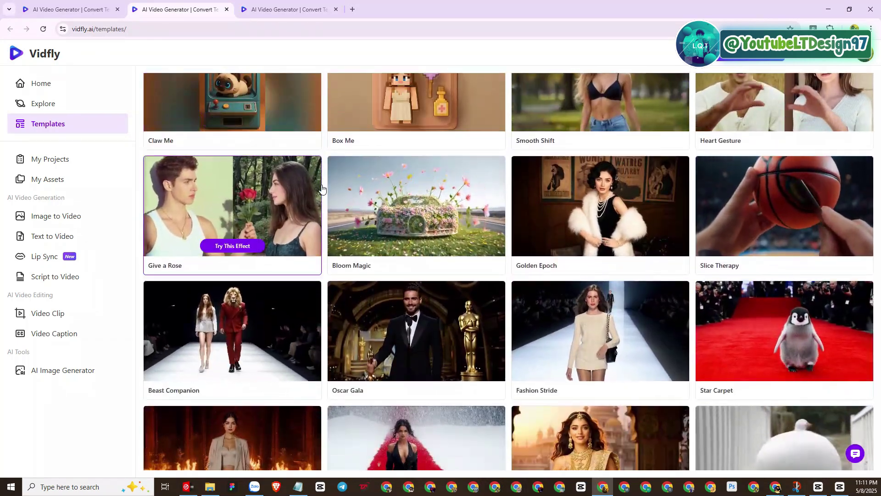
pyautogui.scroll(-3, 415, 215)
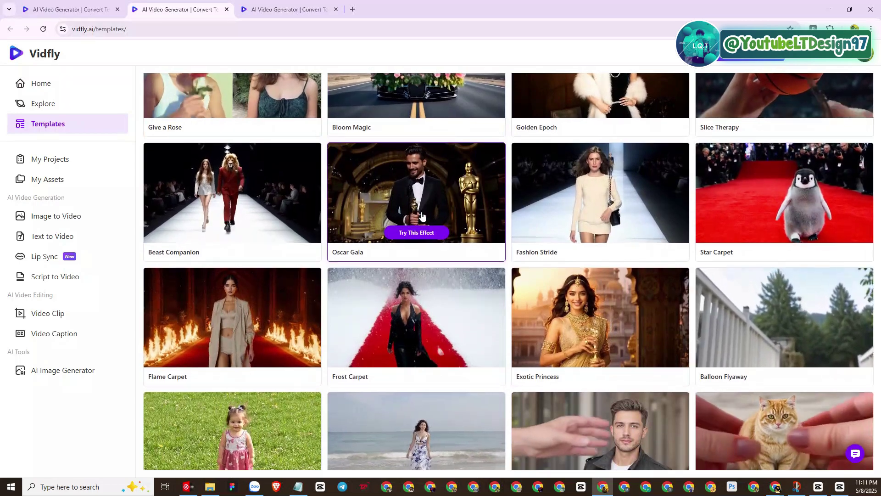
pyautogui.scroll(-2, 423, 216)
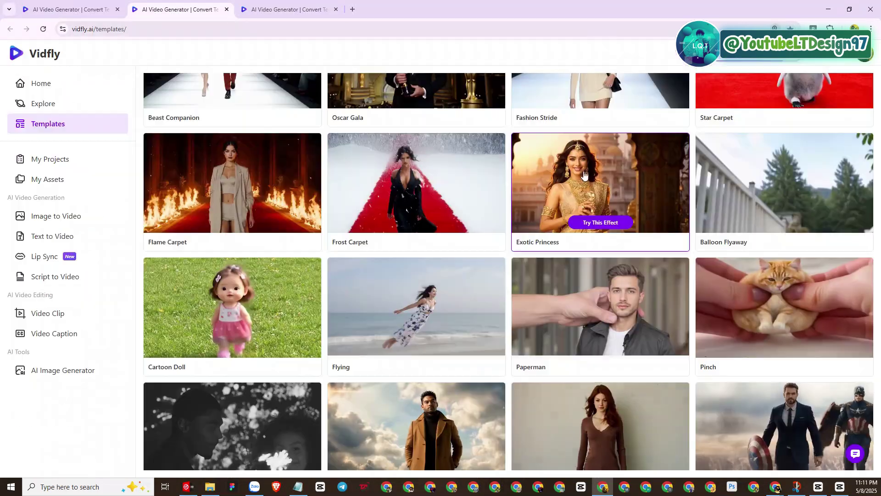
pyautogui.scroll(-3, 386, 264)
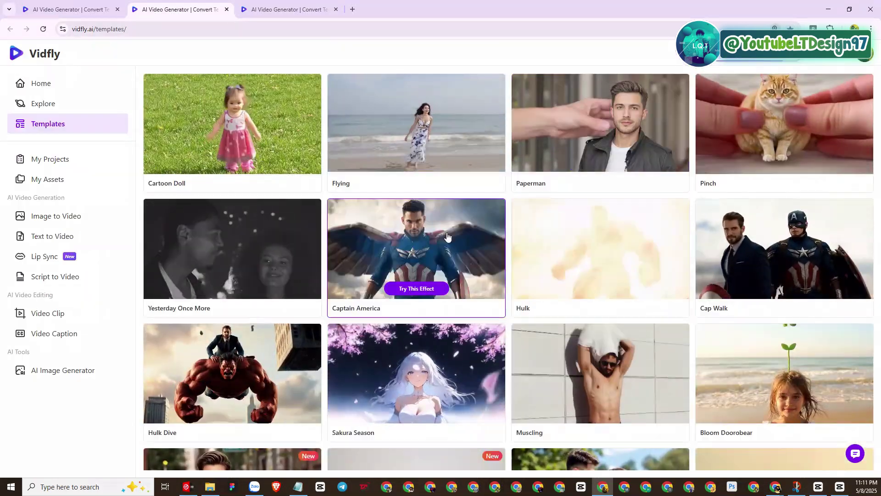
pyautogui.scroll(-2, 284, 254)
pyautogui.scroll(-3, 328, 262)
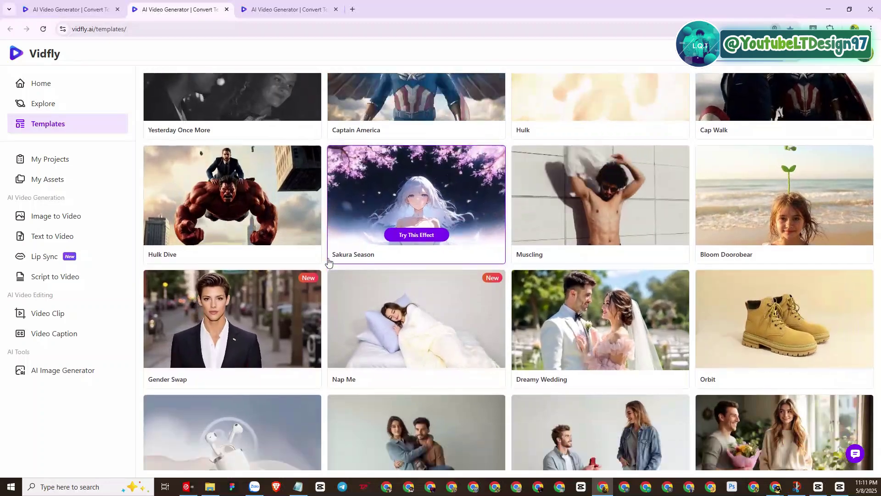
pyautogui.scroll(-3, 329, 262)
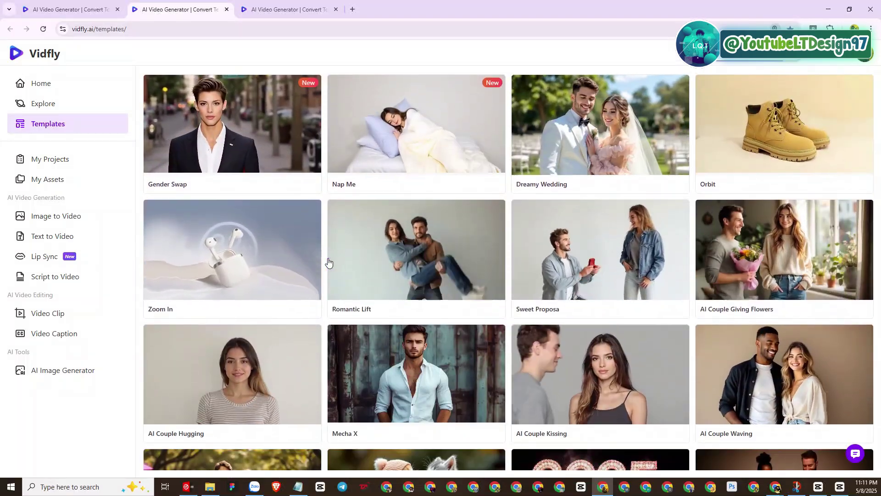
pyautogui.scroll(-8, 328, 262)
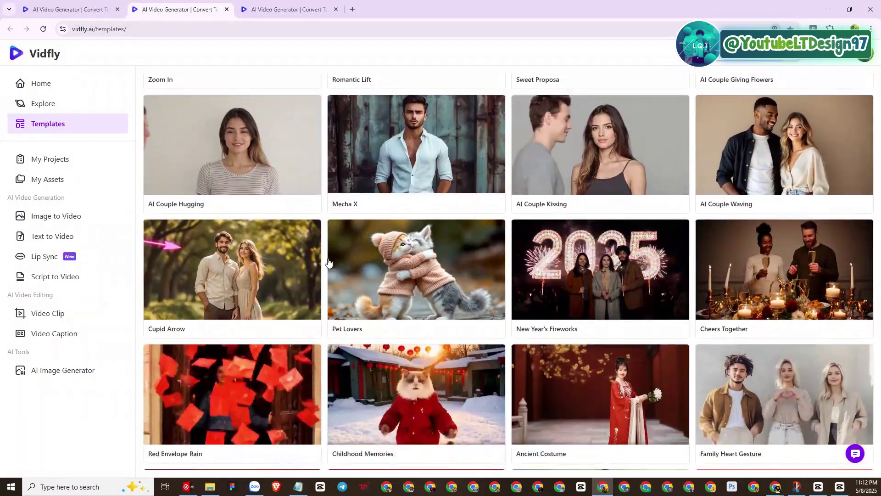
pyautogui.scroll(-7, 329, 262)
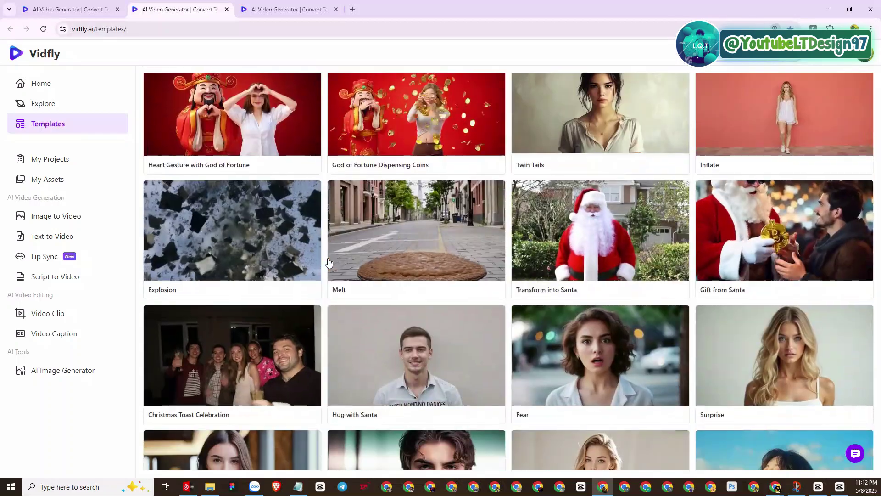
pyautogui.scroll(-3, 328, 262)
pyautogui.scroll(8, 328, 262)
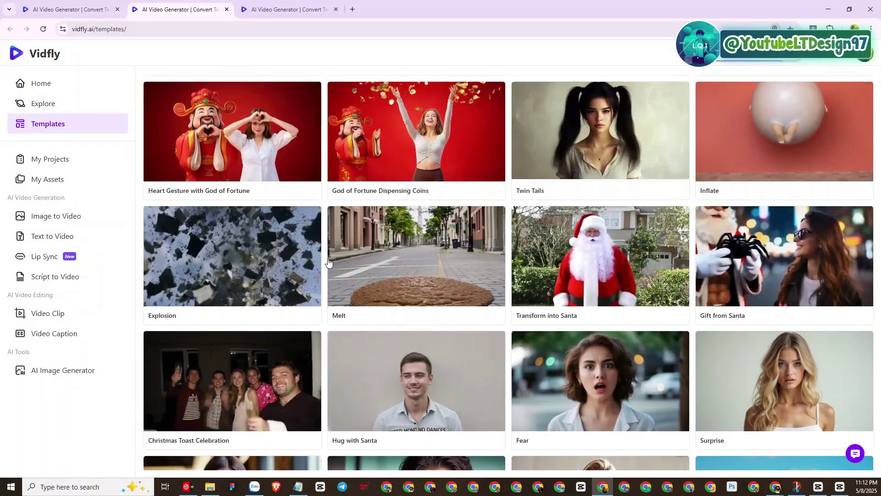
pyautogui.scroll(12, 329, 262)
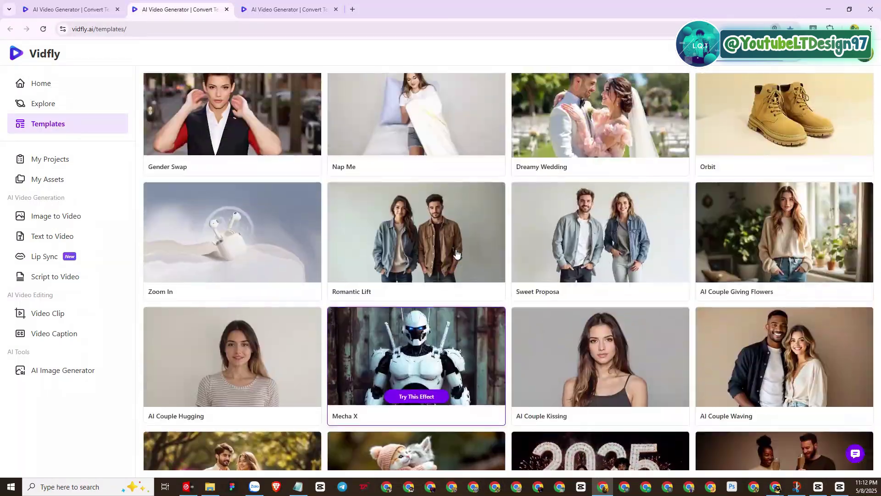
pyautogui.scroll(6, 461, 255)
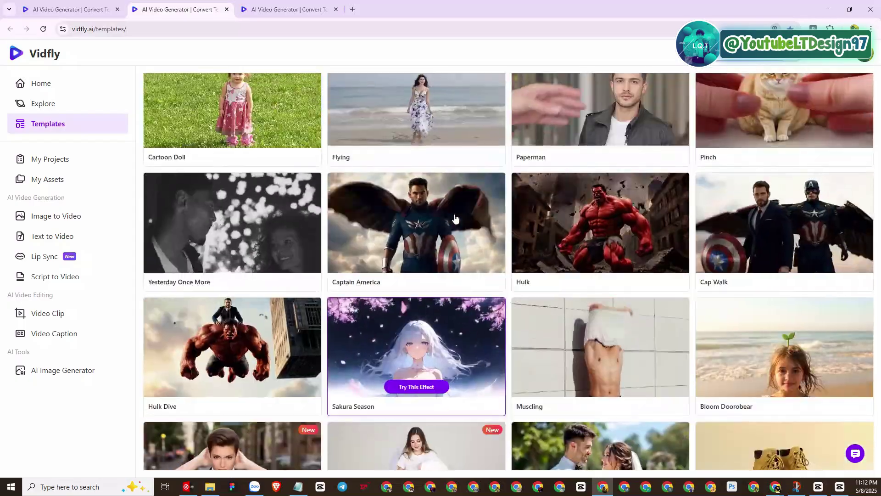
pyautogui.scroll(9, 367, 229)
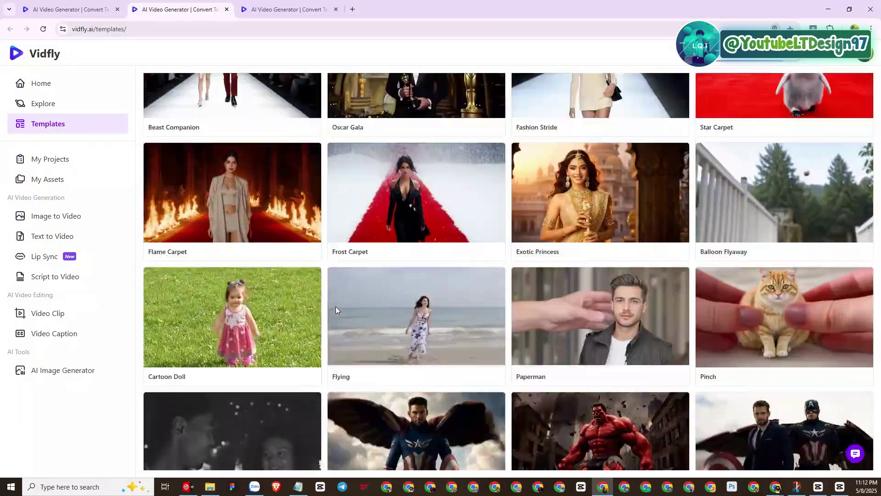
pyautogui.scroll(19, 337, 310)
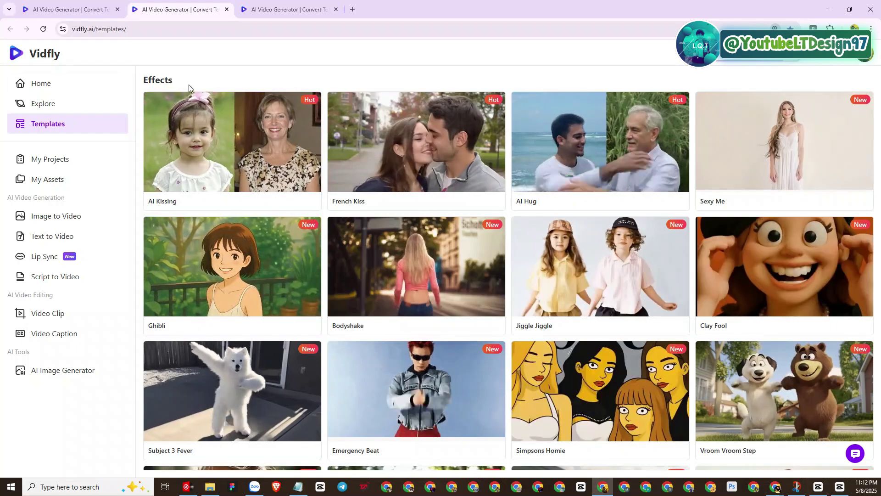
pyautogui.moveTo(189, 85); pyautogui.dragTo(141, 79)
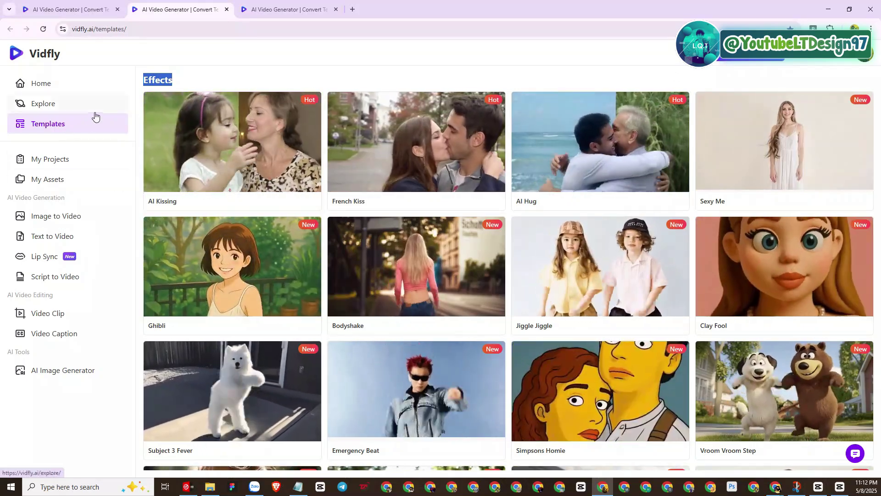
# - Open the Flying effect template in the AI Video Generator and display the list of available effects
pyautogui.scroll(-4, 250, 176)
pyautogui.scroll(-19, 250, 176)
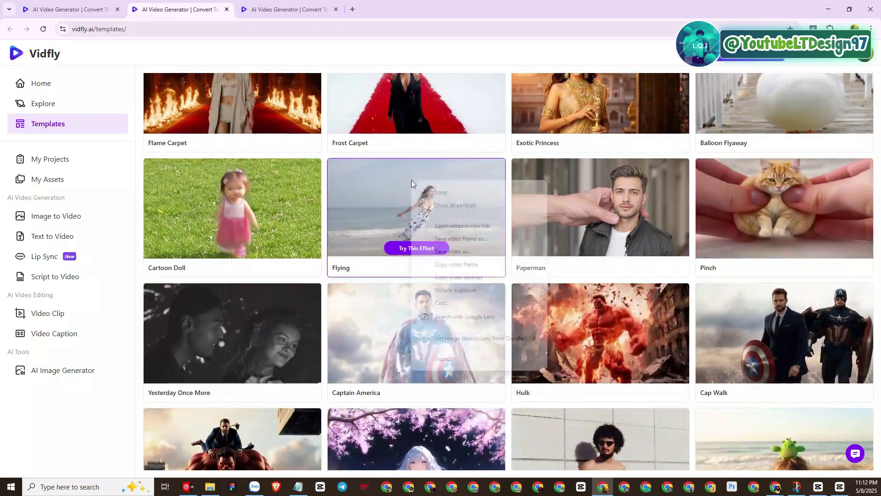
pyautogui.rightClick(411, 181)
pyautogui.click(358, 266)
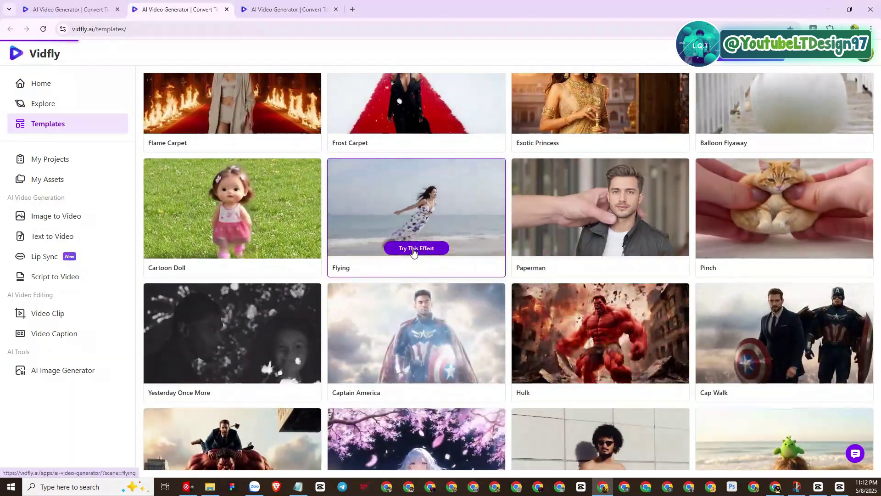
pyautogui.click(414, 251)
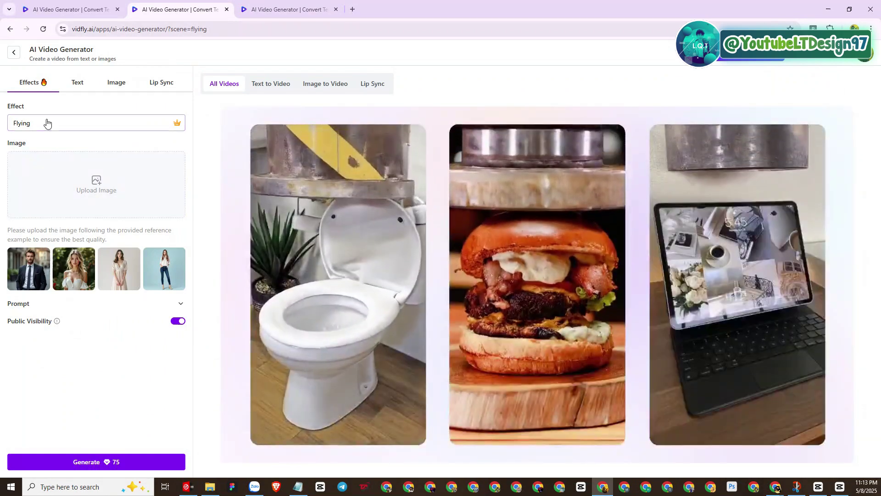
pyautogui.click(47, 123)
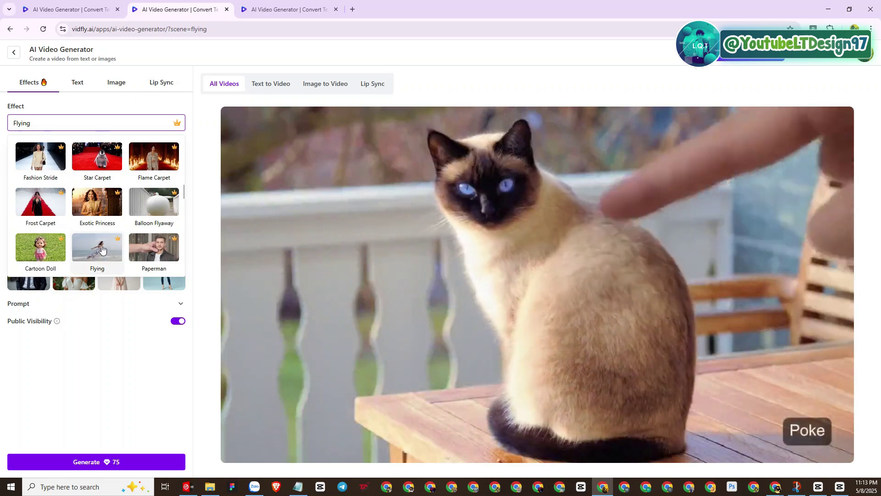
# - Return to the Vidfly home page, open the AI Image Generator in a new tab and switch to that tab
pyautogui.hotkey('ctrl', 'shift', 'Tab')
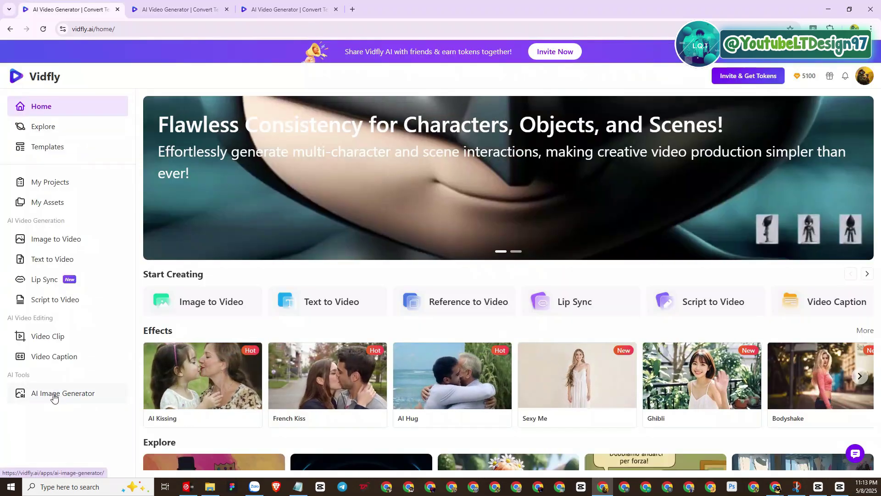
pyautogui.rightClick(54, 397)
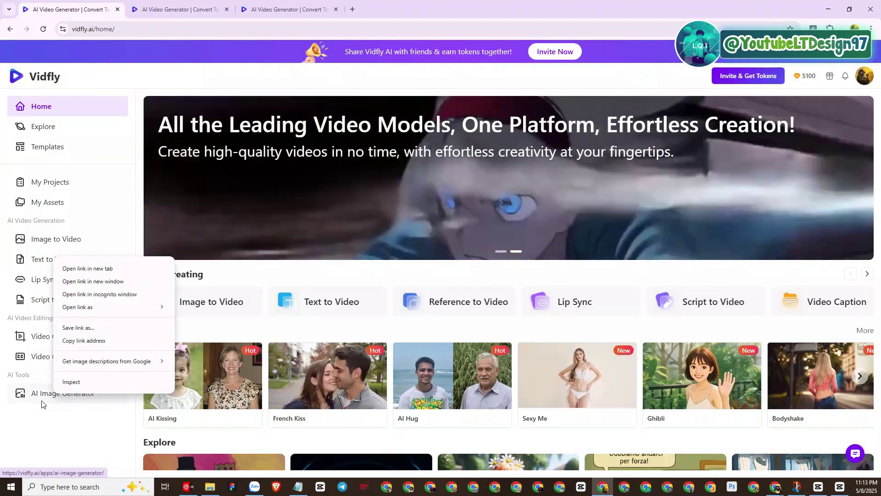
pyautogui.click(39, 400)
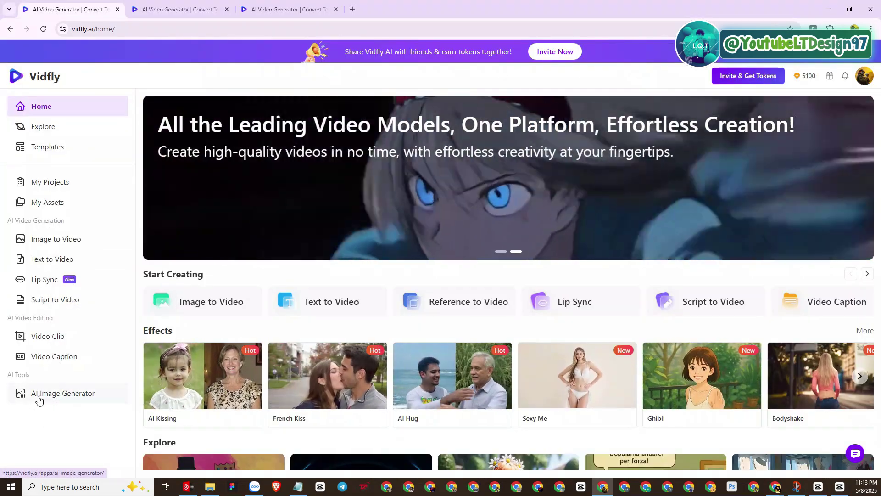
pyautogui.rightClick(61, 396)
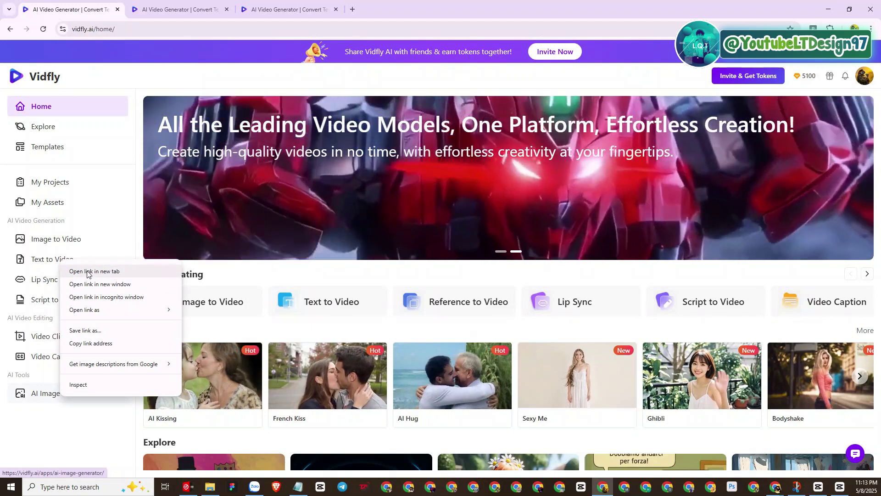
pyautogui.click(89, 272)
pyautogui.click(268, 5)
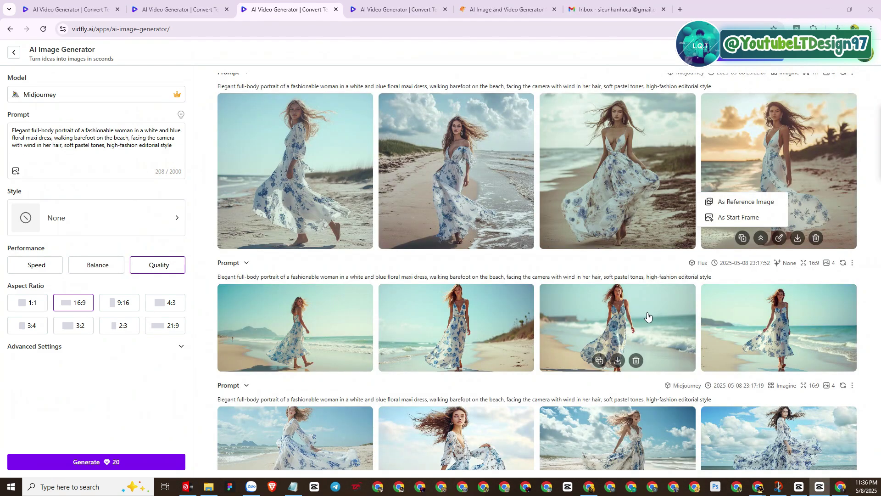
# - Open the fourth portrait of the Flux batch and download it
pyautogui.scroll(-1, 648, 315)
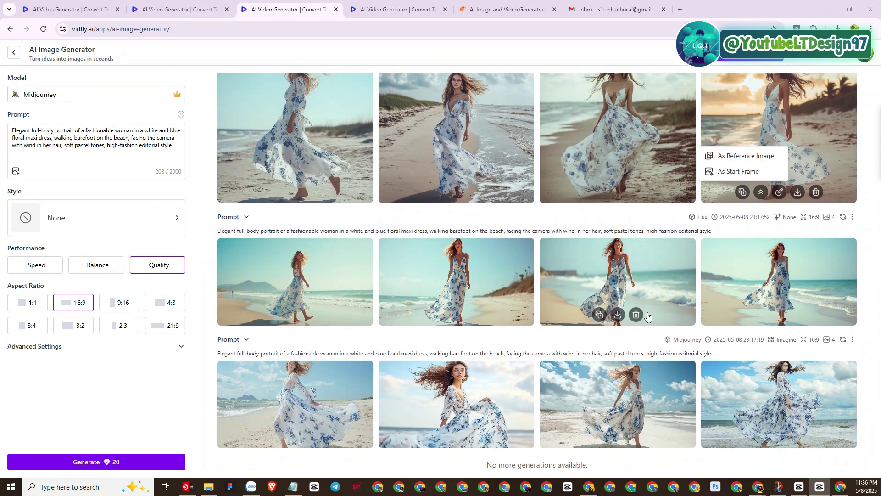
pyautogui.click(791, 256)
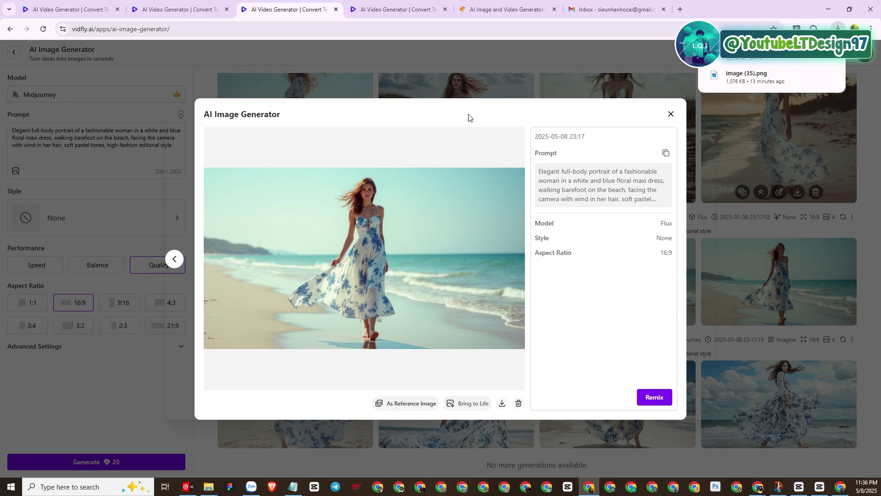
# - Return to the Templates page, find the Flying effect and close the earlier Flying and AI Image Generator tabs
pyautogui.click(168, 4)
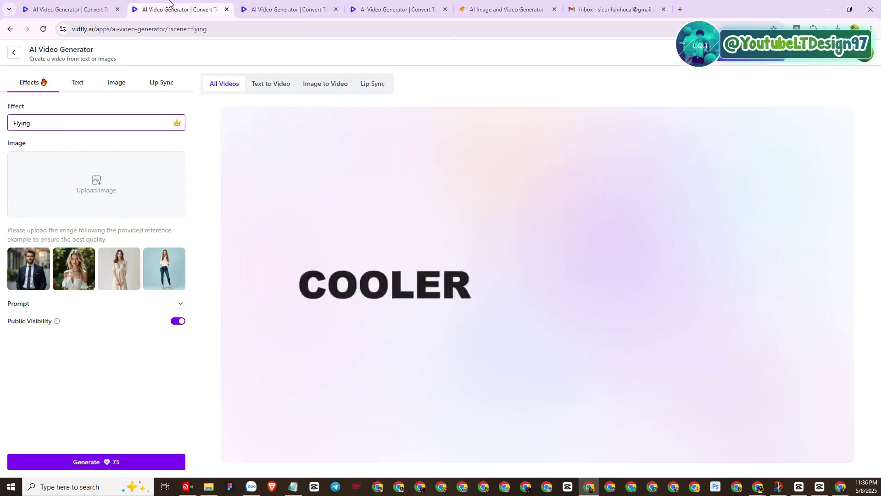
pyautogui.click(366, 3)
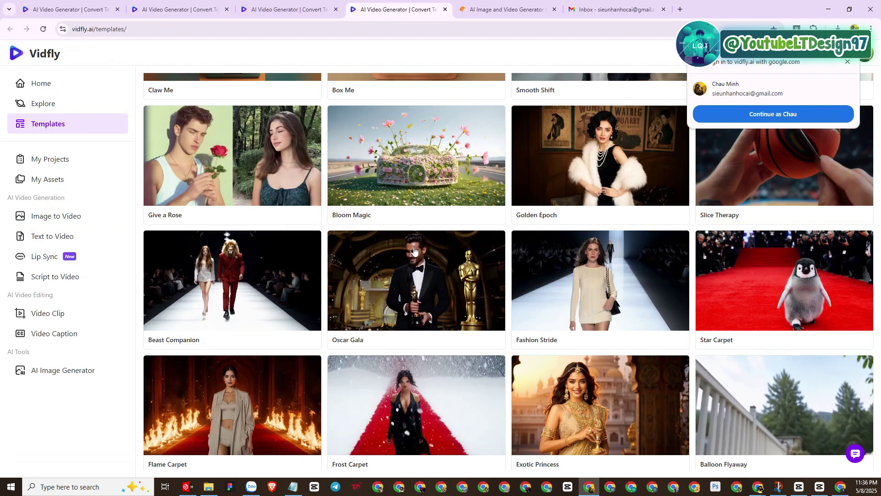
pyautogui.scroll(-8, 414, 250)
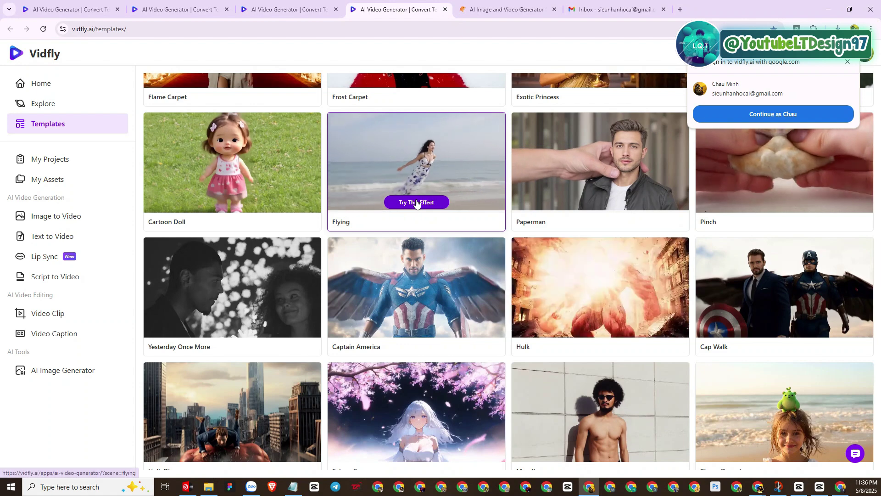
pyautogui.click(227, 9)
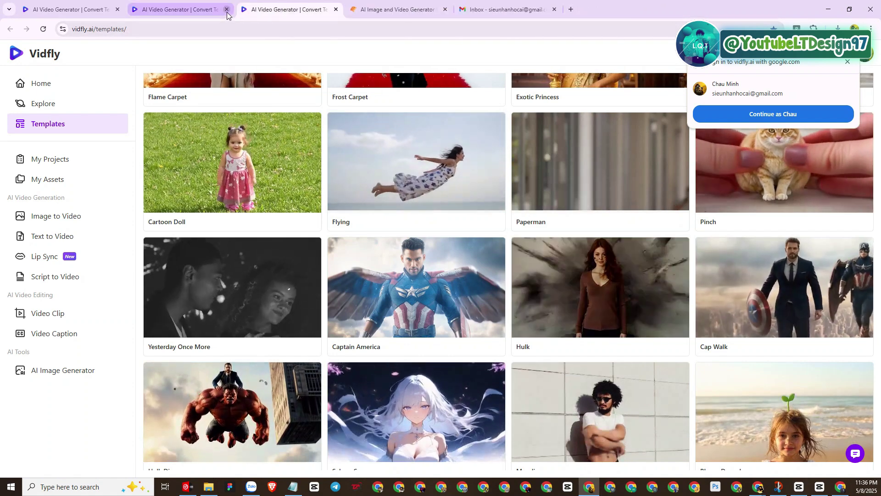
pyautogui.click(227, 9)
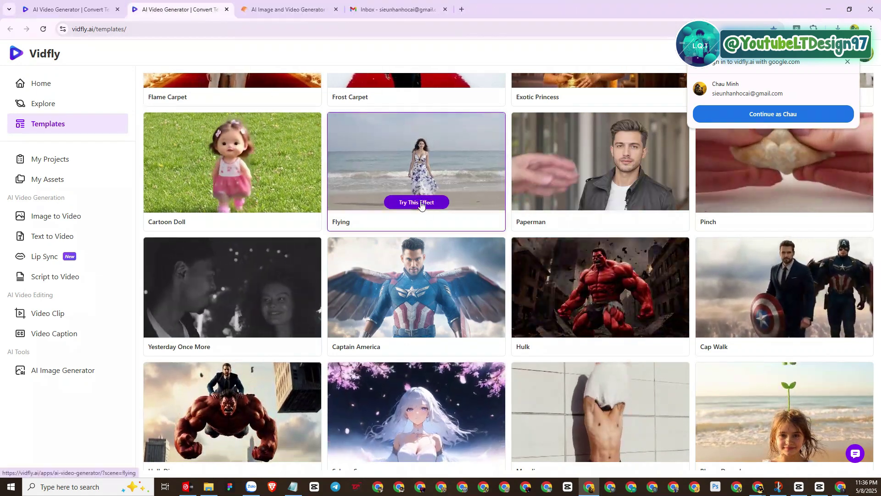
# - Open the Flying effect in a new tab and load the downloaded beach portrait as its image
pyautogui.rightClick(421, 204)
pyautogui.click(440, 212)
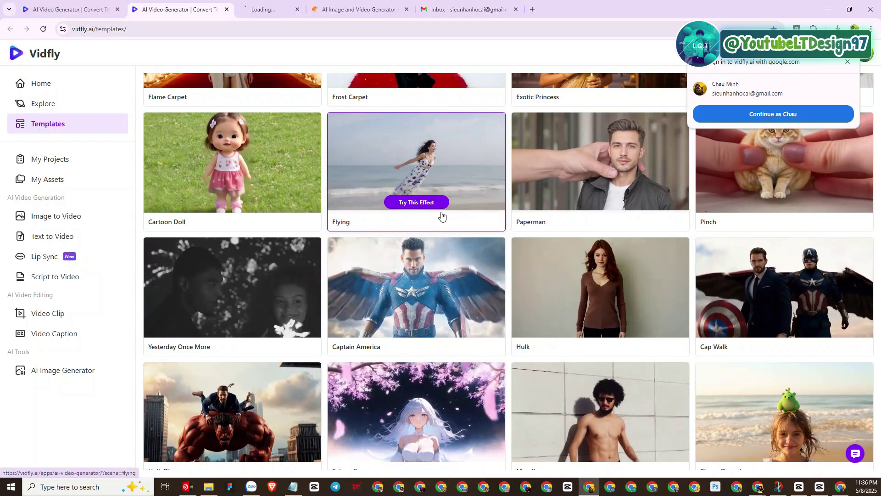
pyautogui.click(287, 8)
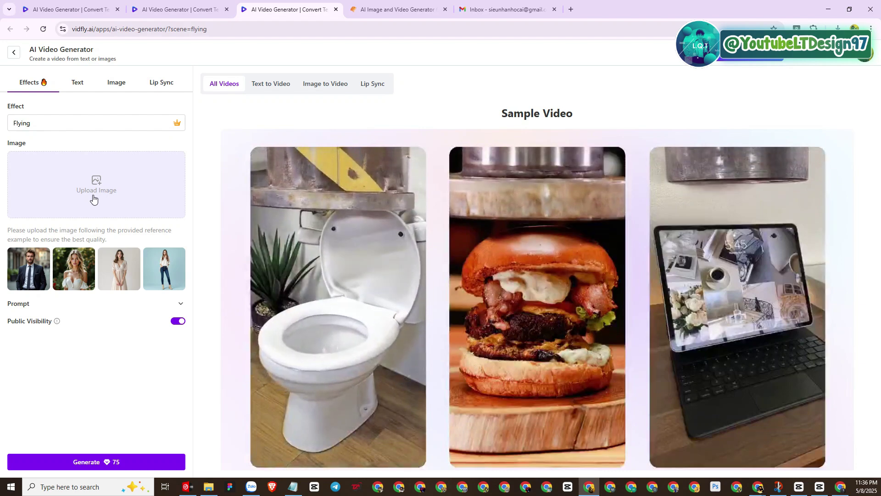
pyautogui.hotkey('ctrl', 'v')
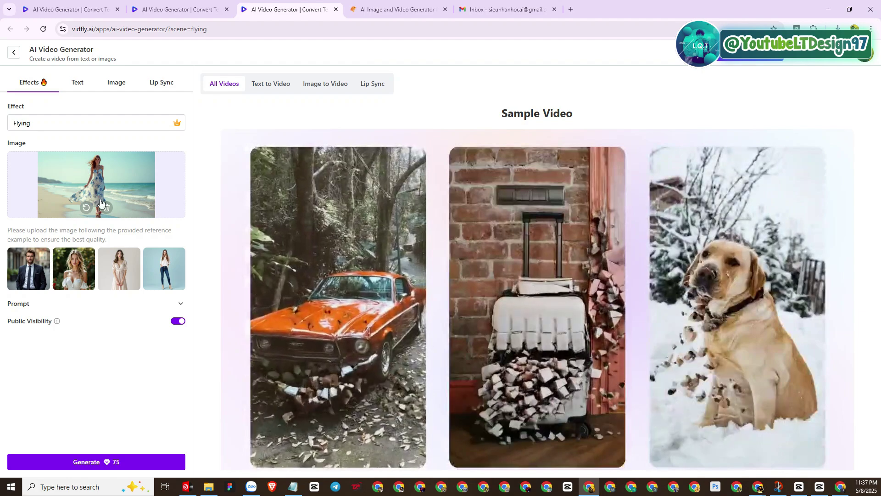
# - Turn off Public Visibility and submit the Flying video of the beach portrait for generation twice
pyautogui.click(178, 320)
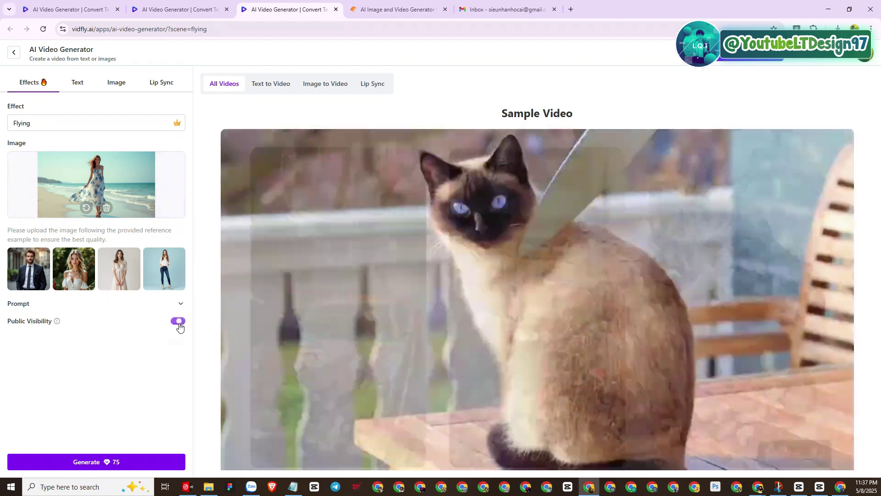
pyautogui.click(175, 322)
pyautogui.click(175, 322)
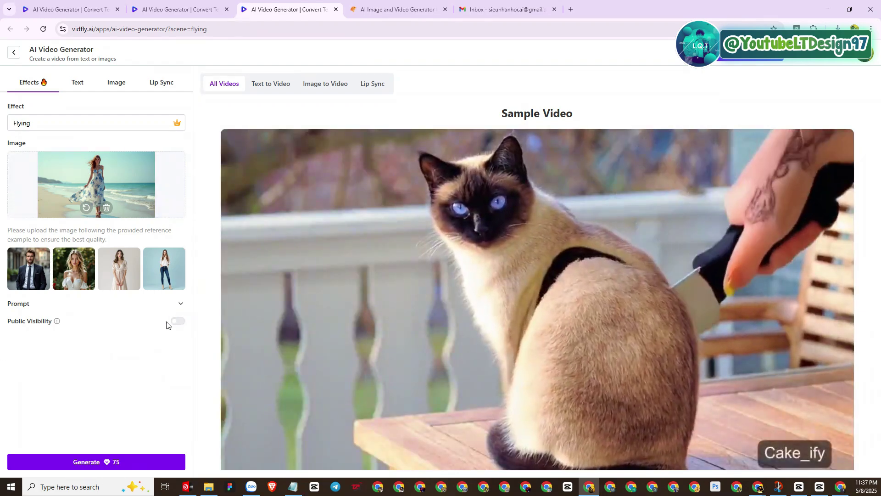
pyautogui.click(176, 322)
pyautogui.click(176, 322)
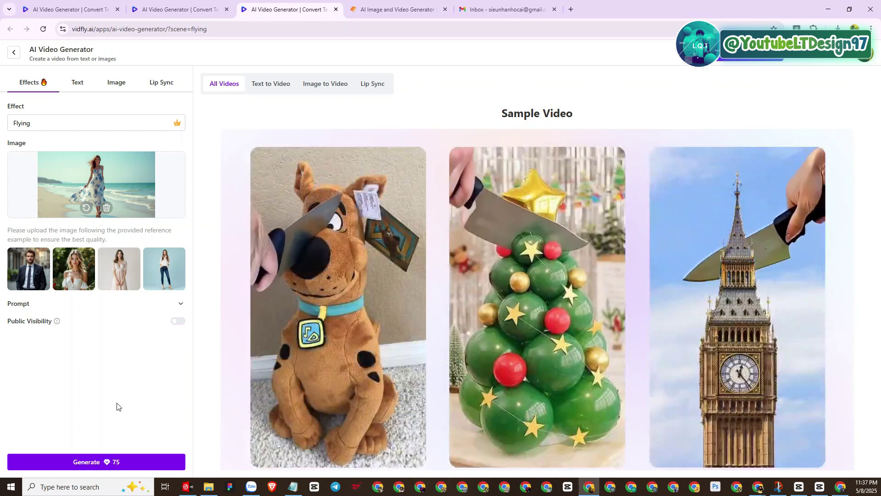
pyautogui.click(81, 456)
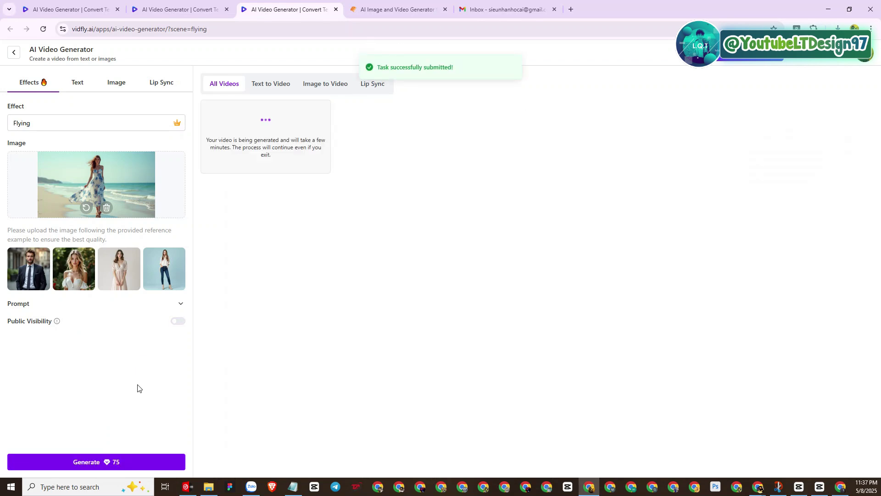
pyautogui.click(79, 459)
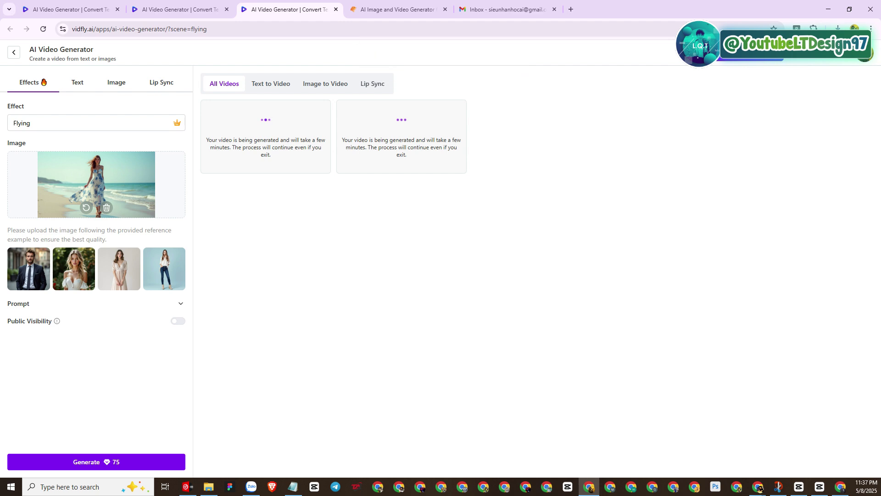
# - Replace the source image with the dark-haired woman walking on the beach and generate another Flying video
pyautogui.click(758, 487)
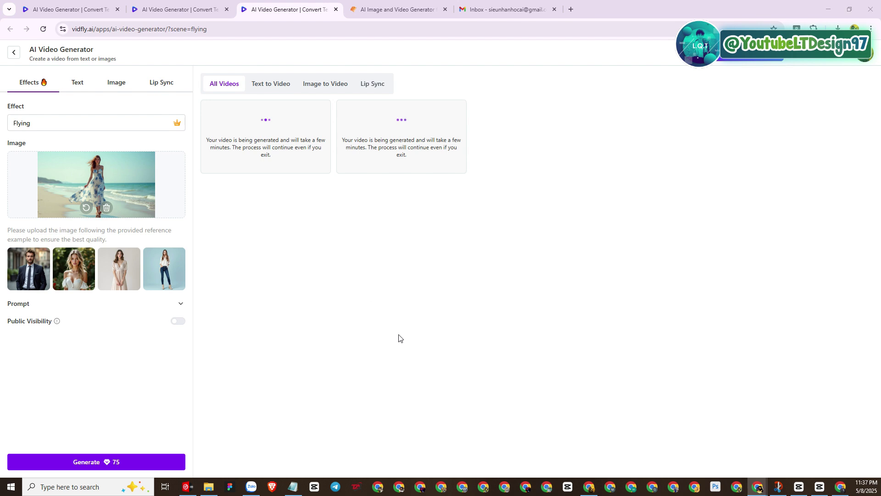
pyautogui.click(99, 208)
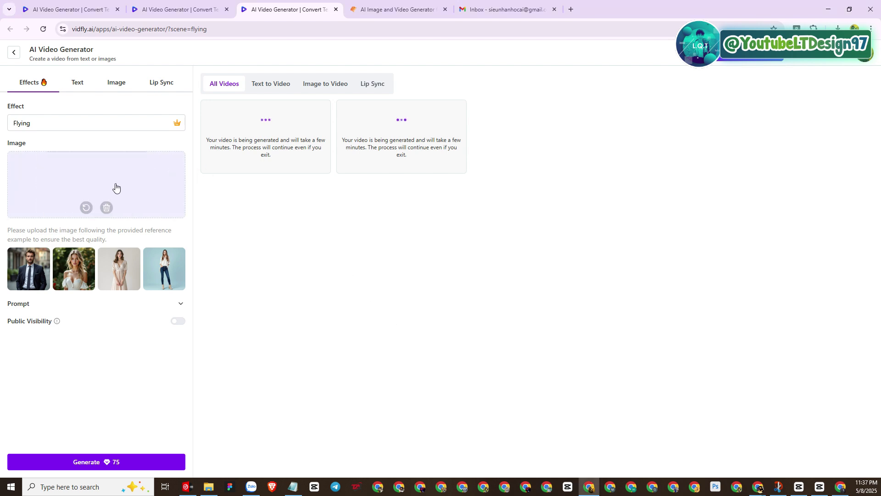
pyautogui.click(65, 461)
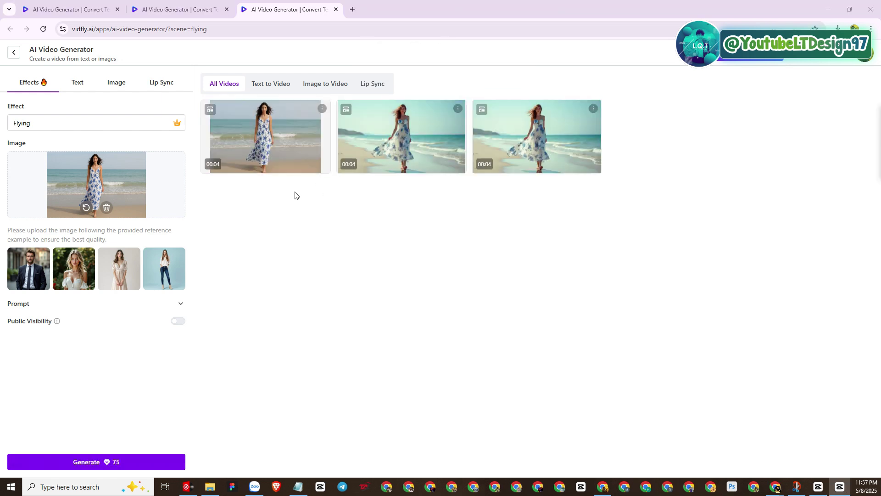
# - Play the generated Flying video of the dark-haired woman in full screen, then close its preview
pyautogui.click(279, 128)
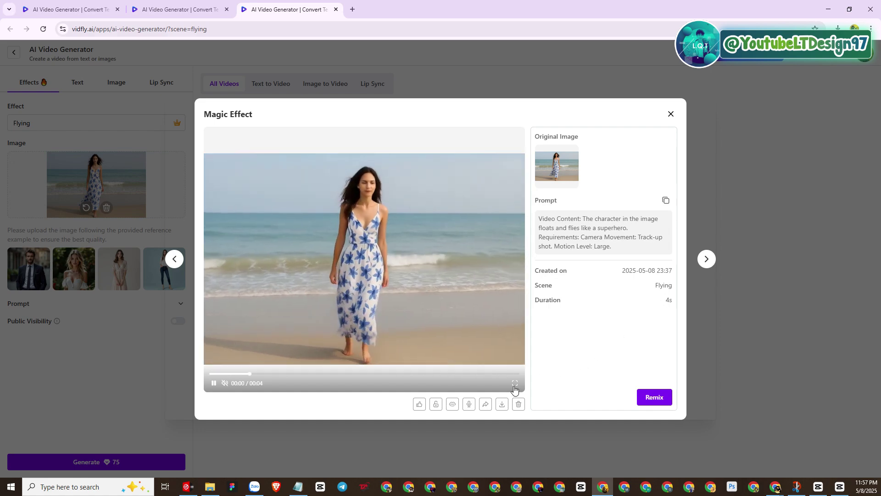
pyautogui.click(515, 385)
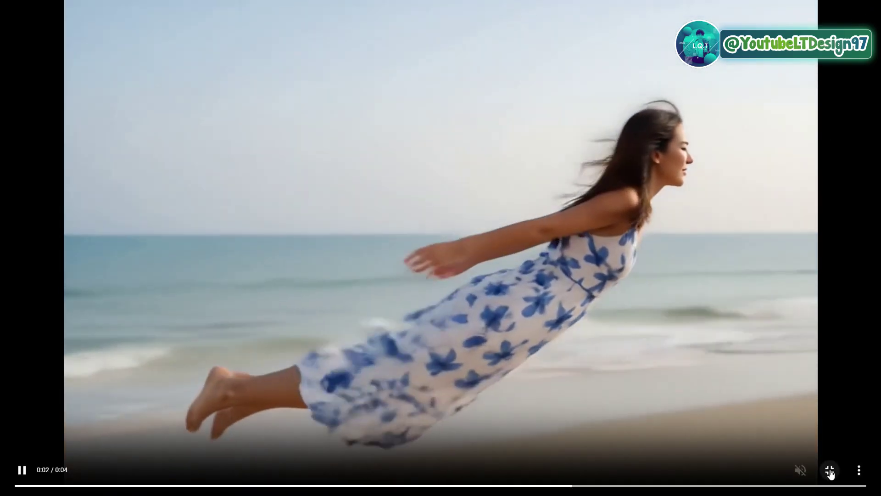
pyautogui.click(830, 472)
pyautogui.click(670, 114)
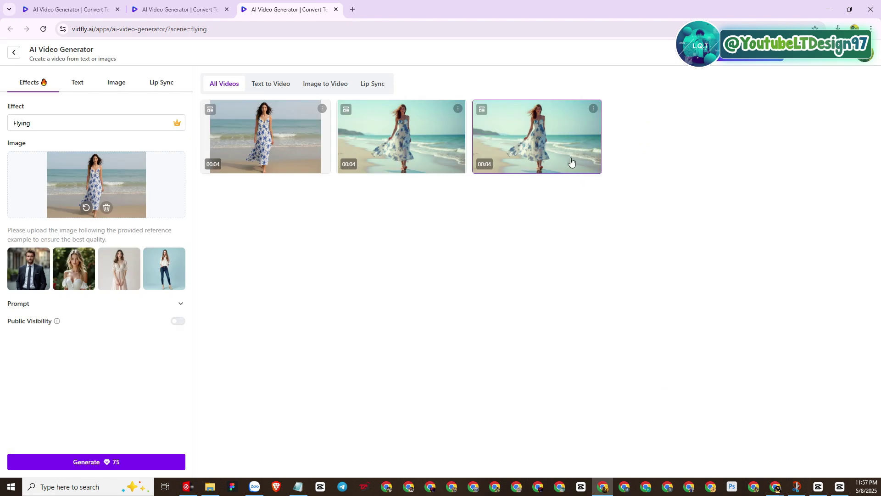
# - Preview the two generated Flying videos made from the red-haired woman's portrait, closing each one after viewing
pyautogui.click(428, 134)
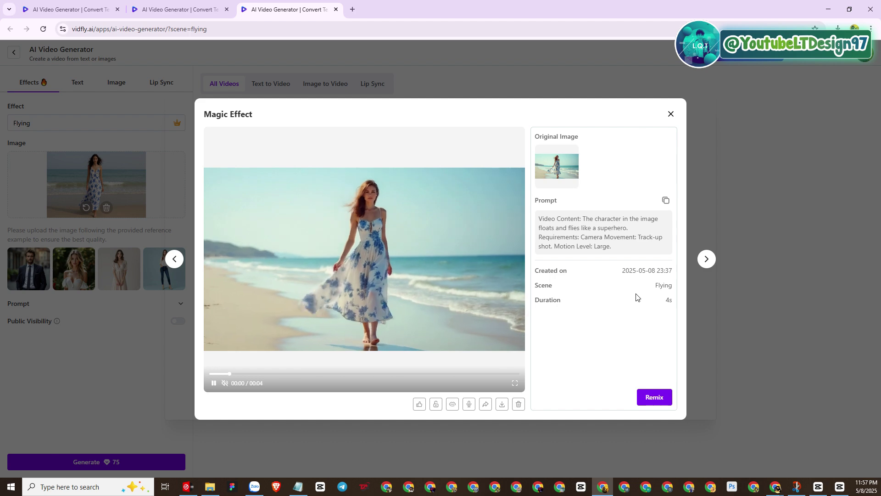
pyautogui.click(670, 113)
pyautogui.click(563, 142)
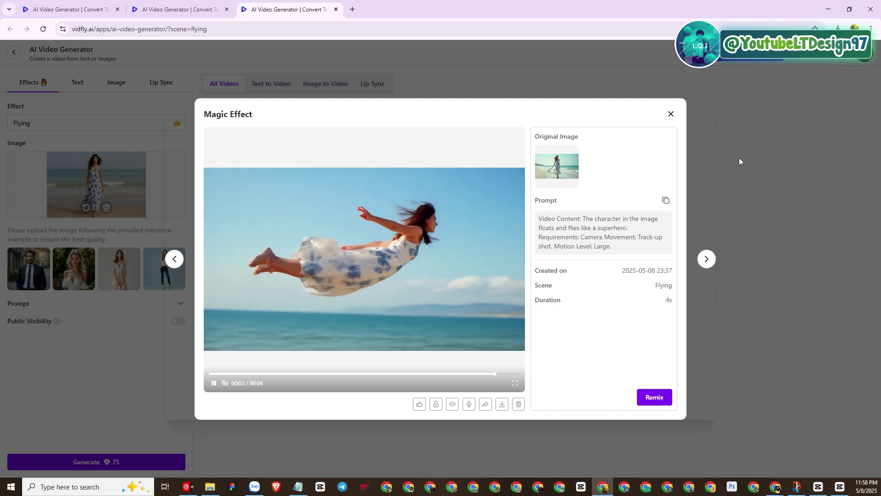
pyautogui.click(748, 158)
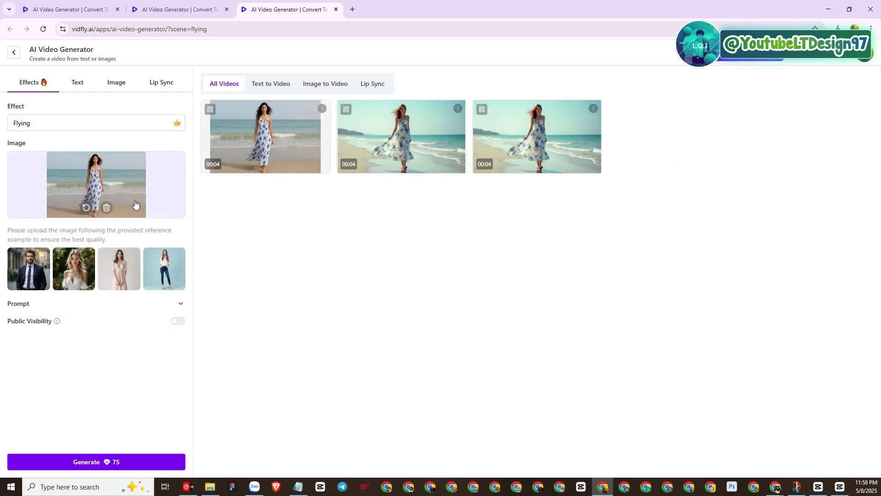
# - Switch to the AI Image Generator and download the third superhero cat image of the 23:56:01 batch
pyautogui.click(186, 3)
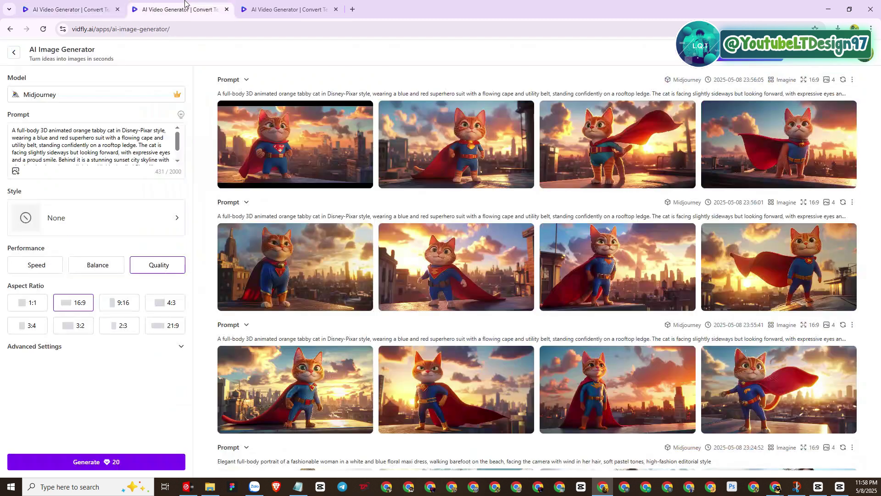
pyautogui.scroll(-1, 337, 246)
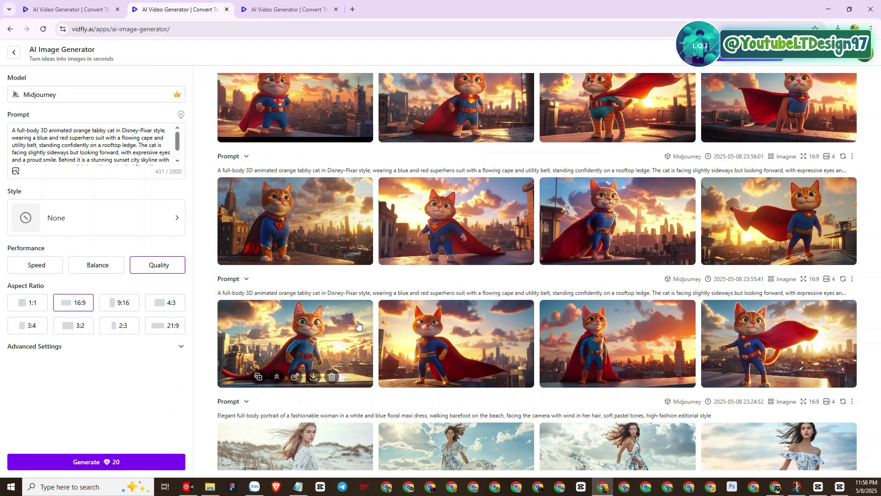
pyautogui.click(632, 217)
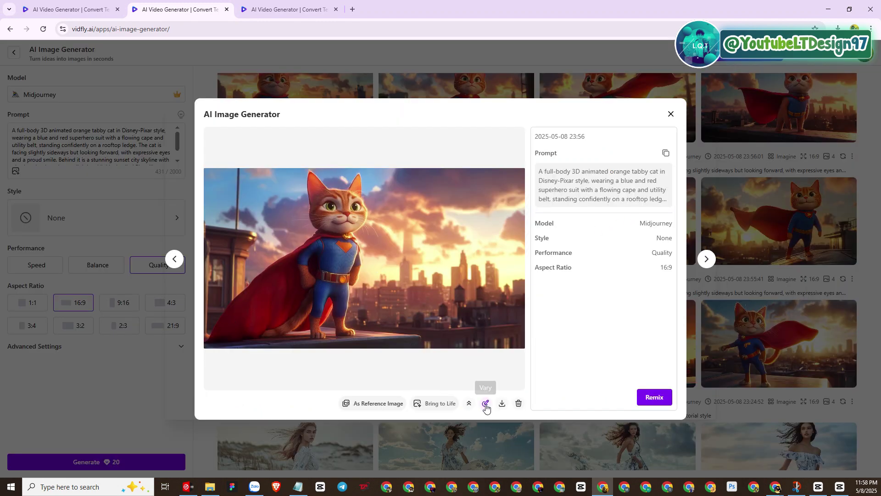
pyautogui.click(502, 403)
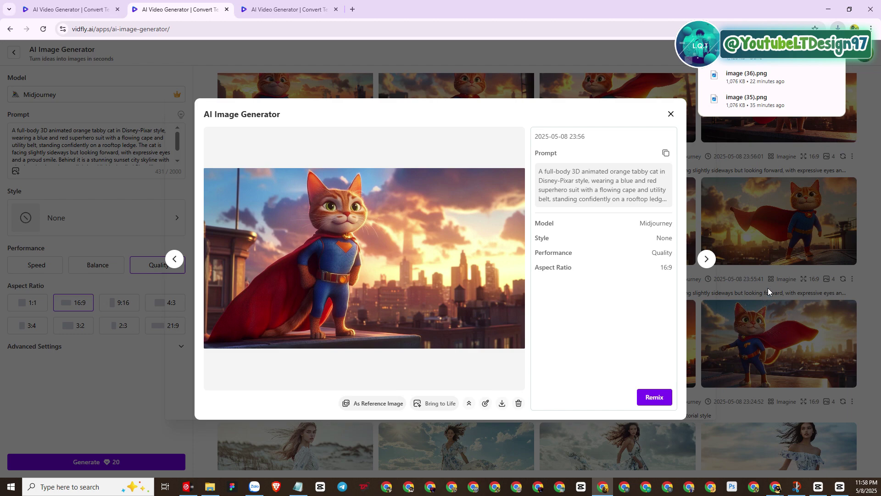
pyautogui.click(779, 271)
# - Preview the fourth superhero cat image of the 23:56:01 batch and close the preview
pyautogui.click(778, 271)
pyautogui.click(636, 325)
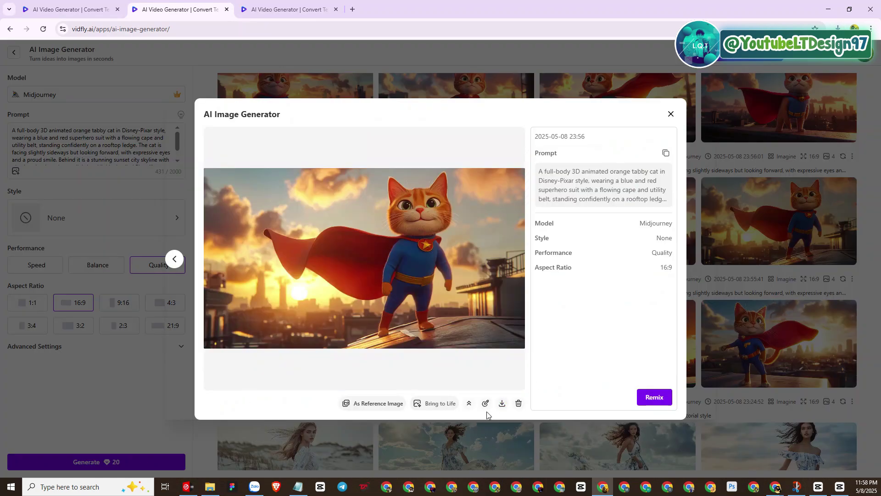
pyautogui.click(762, 282)
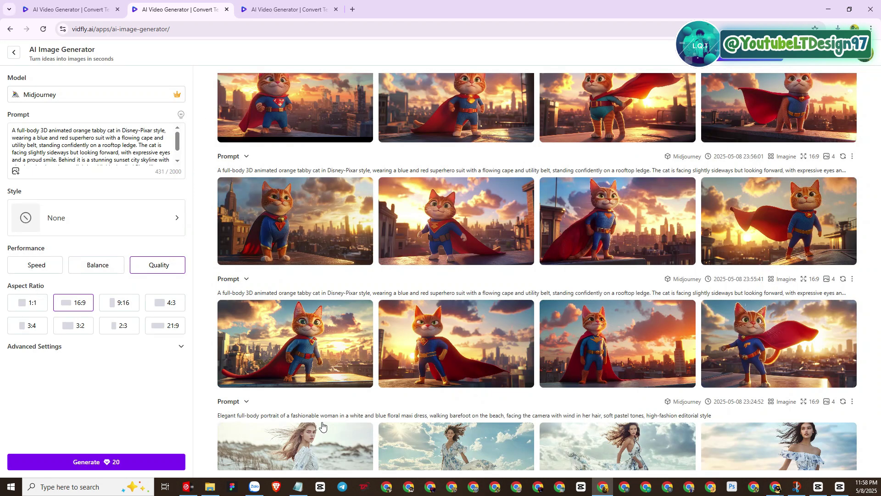
# - Open the first superhero cat image of the 23:55:41 batch, download it and close the preview
pyautogui.click(344, 335)
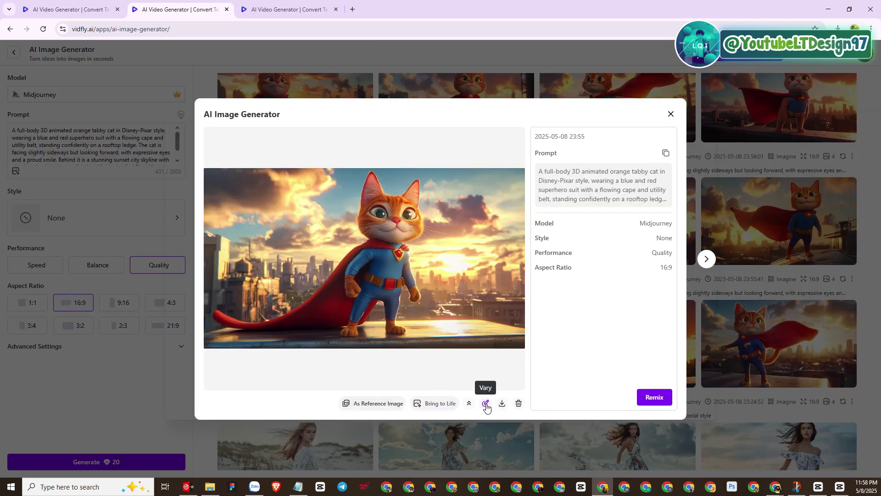
pyautogui.click(502, 403)
pyautogui.click(754, 320)
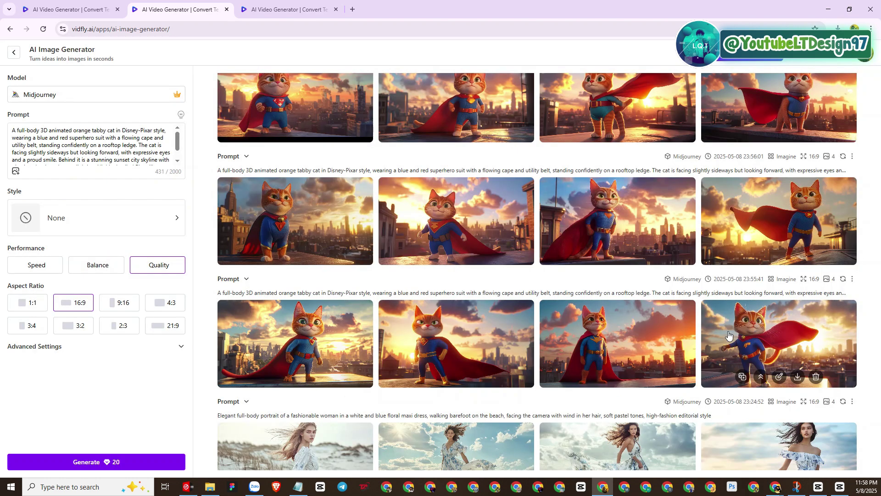
# - Download the third superhero cat image of the 23:55:41 batch, then return to browsing the generated images
pyautogui.click(647, 326)
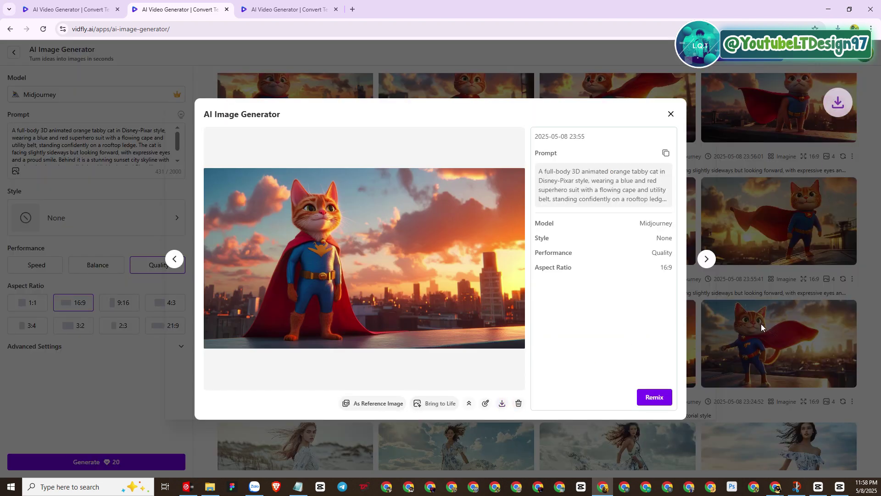
pyautogui.click(775, 311)
pyautogui.scroll(1, 687, 327)
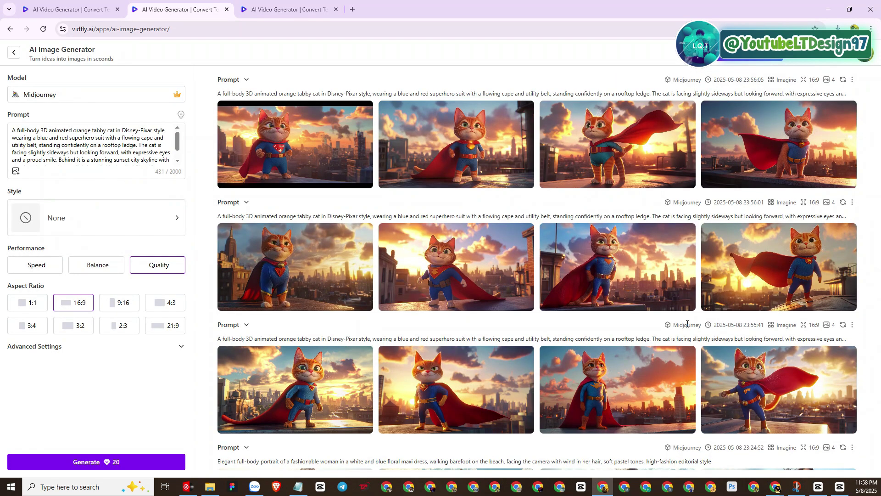
pyautogui.scroll(-2, 687, 323)
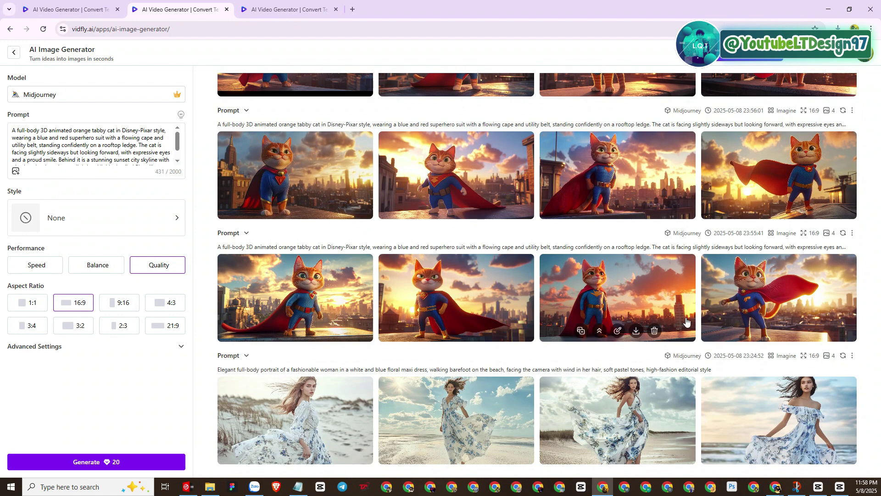
# - Preview the third superhero cat image of the 23:55:41 batch, then generate the Flying video from that image in the AI Video Generator
pyautogui.click(588, 282)
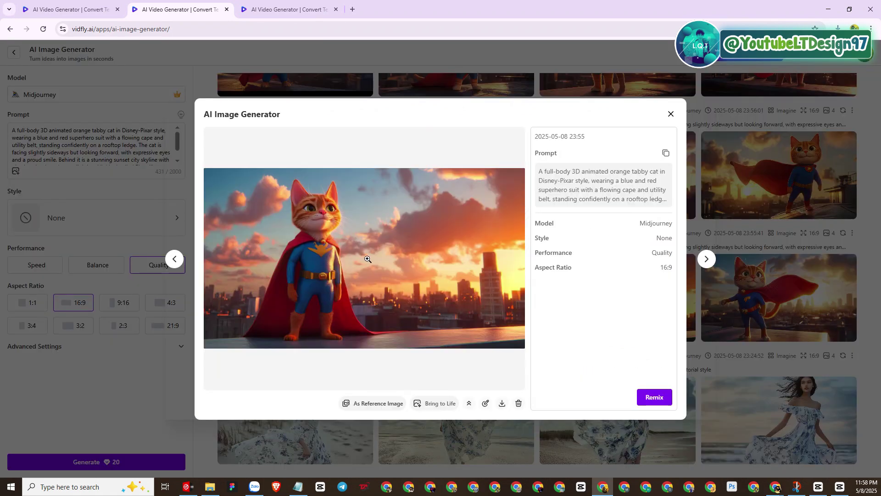
pyautogui.click(724, 353)
pyautogui.click(293, 9)
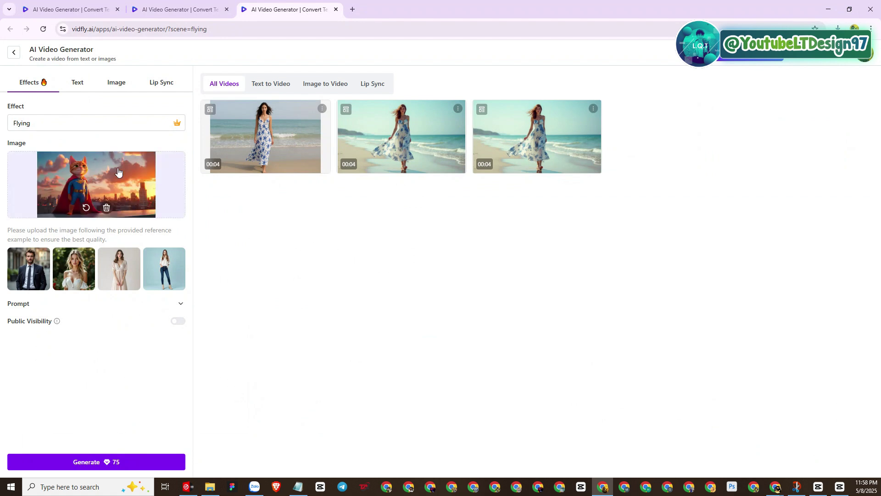
pyautogui.click(77, 461)
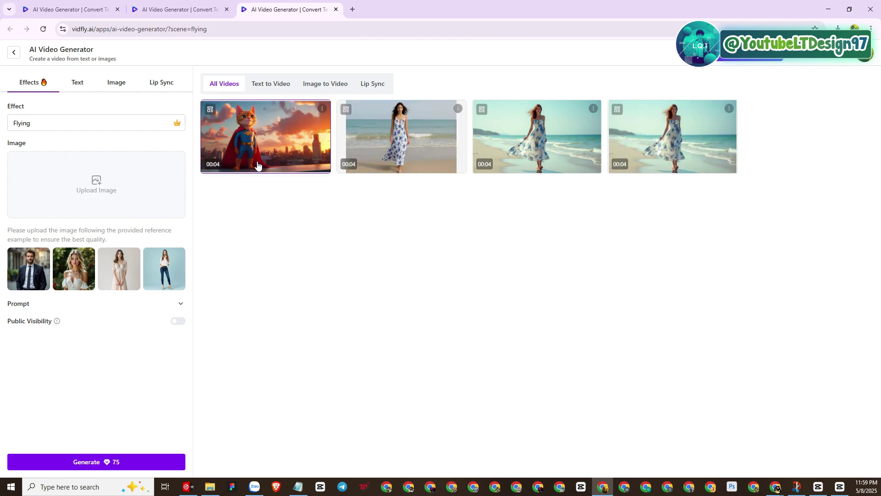
# - Play the newest Flying video of the superhero cat and close its preview
pyautogui.click(272, 146)
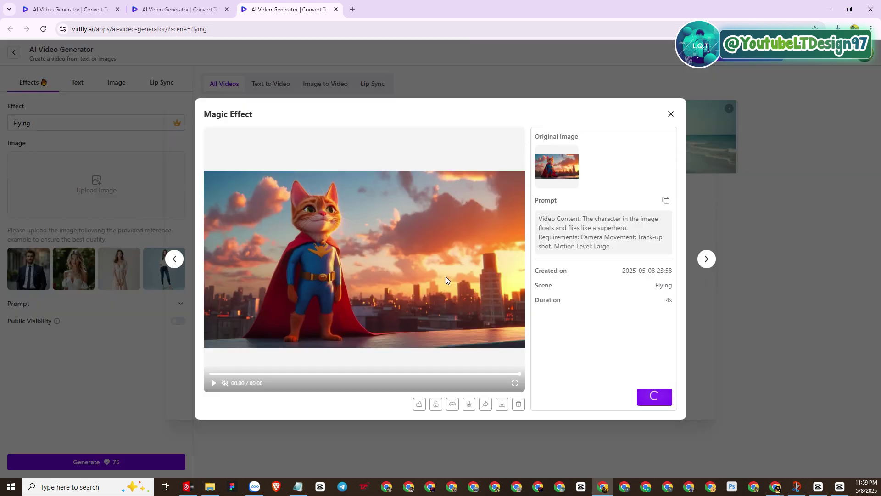
pyautogui.click(214, 385)
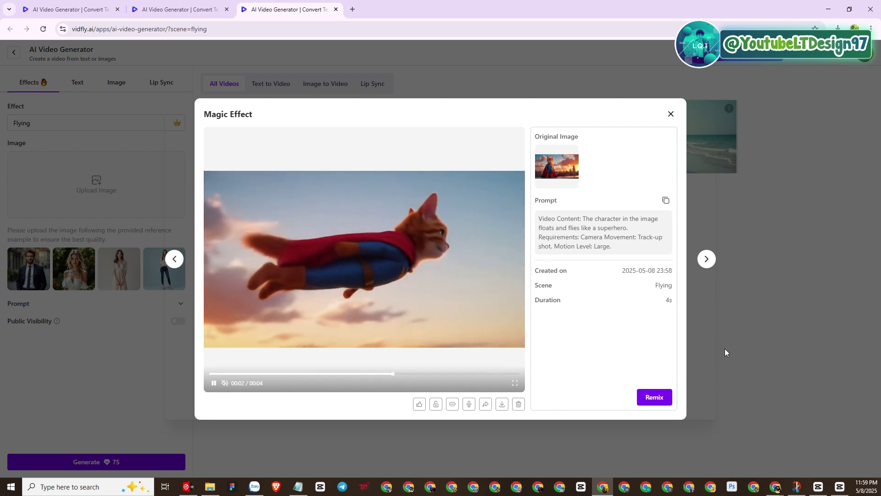
pyautogui.click(725, 349)
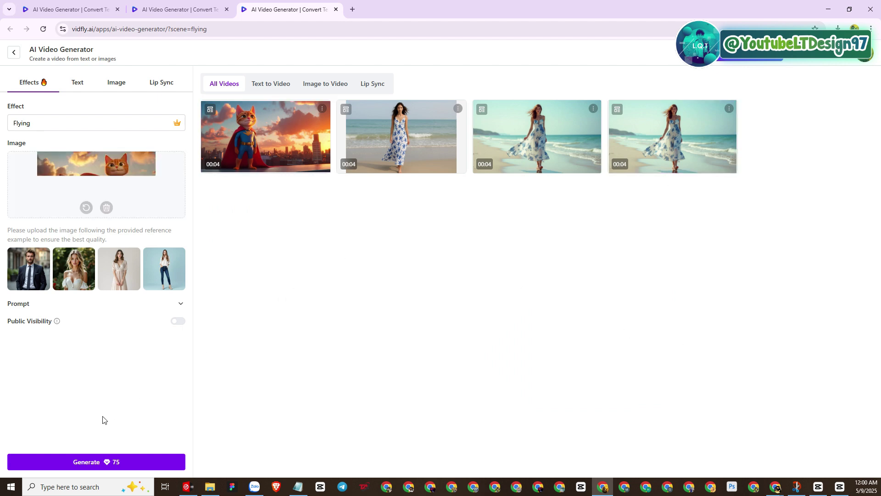
# - Generate a Flying video from the cat with the outstretched cape, then replace the source with image (39) and generate another
pyautogui.click(83, 460)
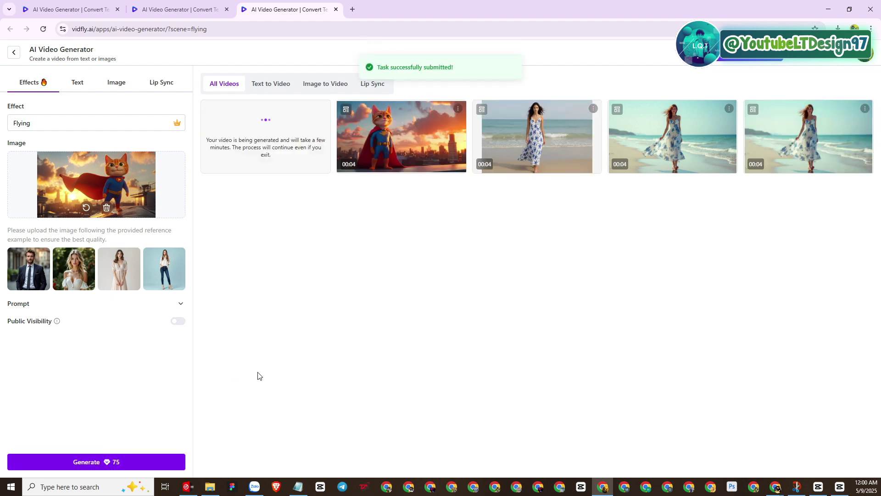
pyautogui.click(106, 212)
pyautogui.click(100, 181)
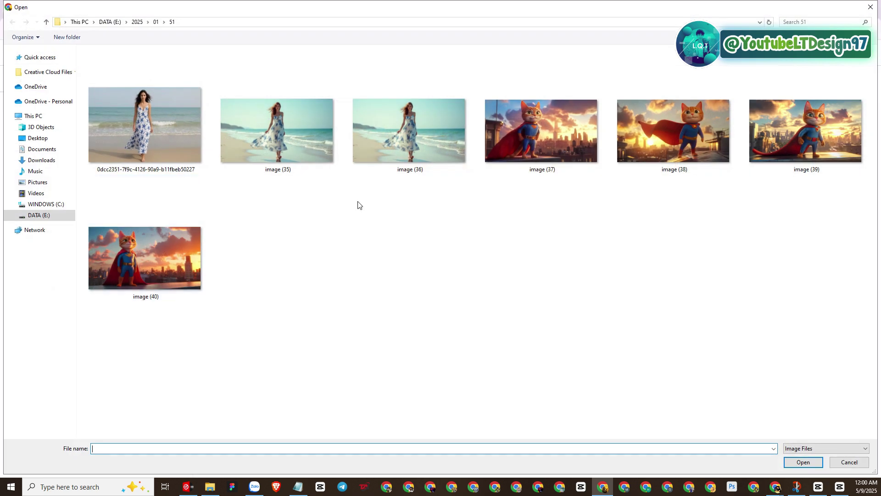
pyautogui.doubleClick(750, 172)
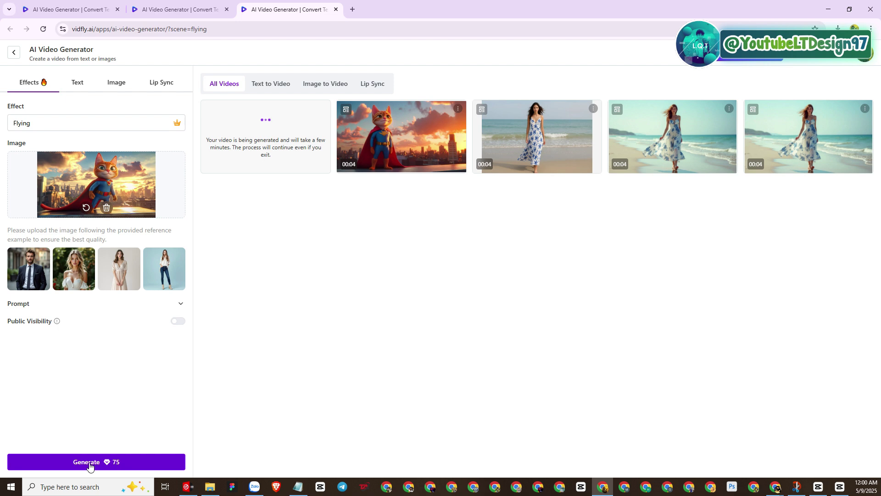
pyautogui.click(90, 464)
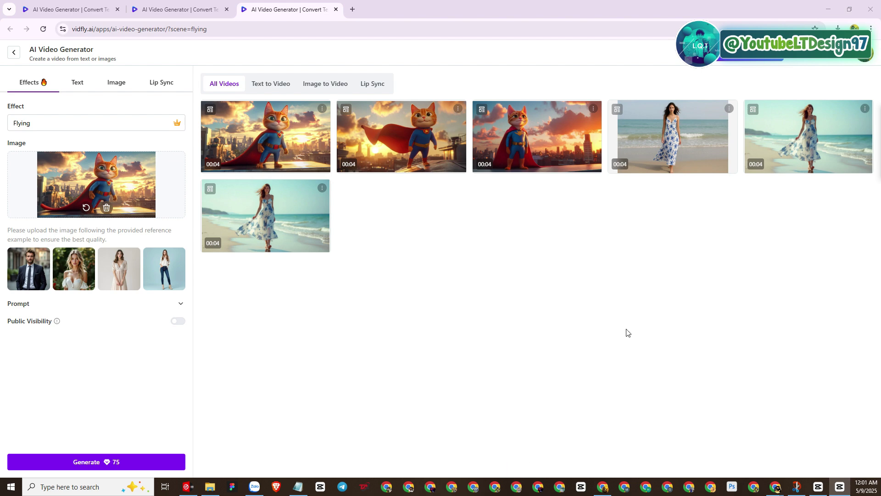
# - Play the first superhero cat video in the list with its volume turned up, then close the preview
pyautogui.click(289, 140)
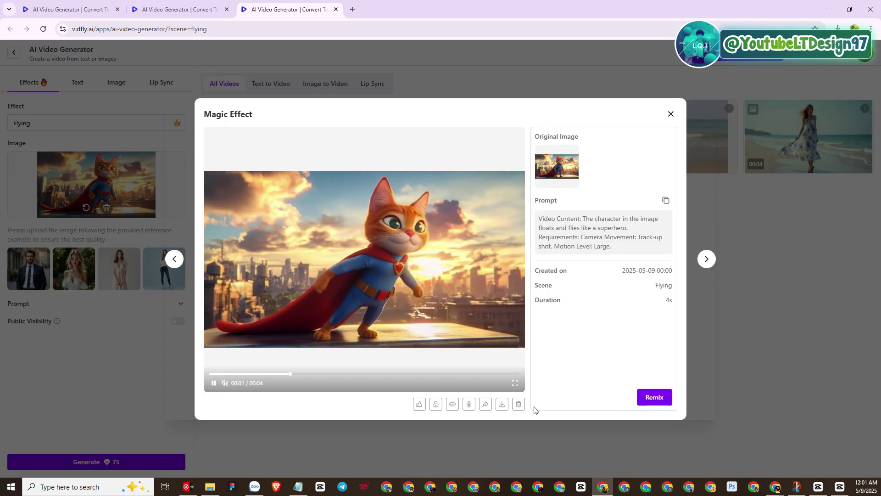
pyautogui.moveTo(226, 385)
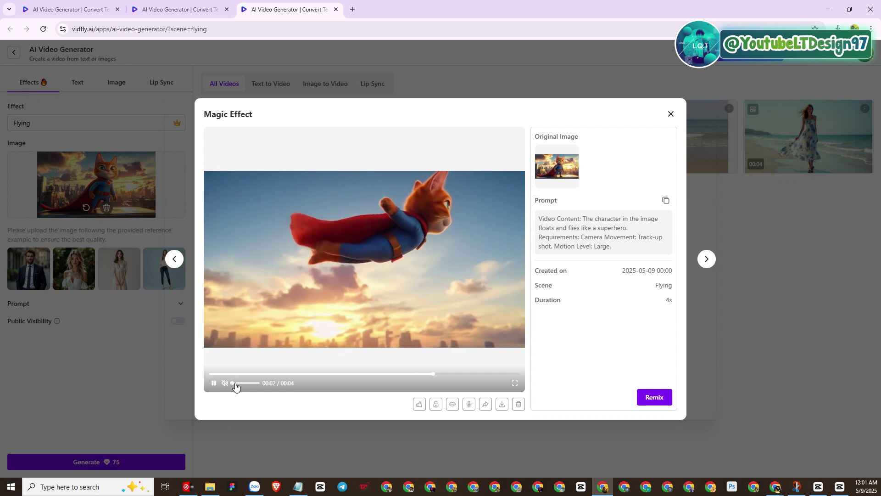
pyautogui.moveTo(235, 386); pyautogui.dragTo(256, 385)
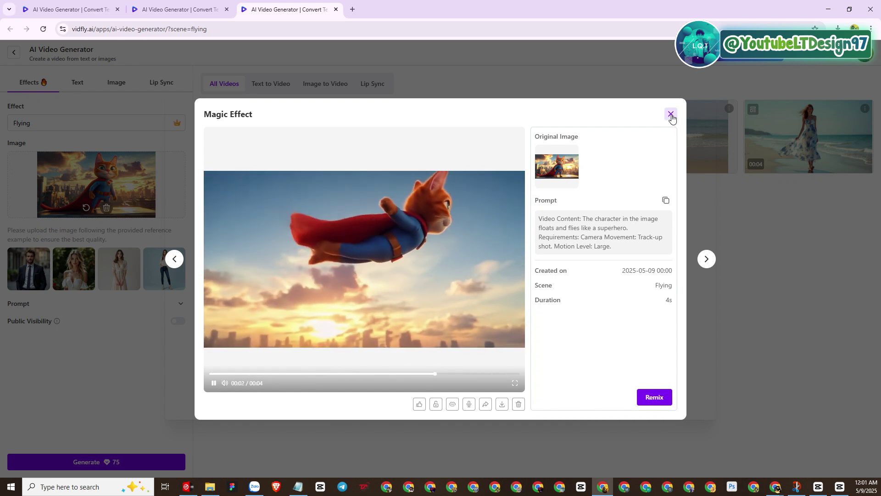
pyautogui.click(671, 115)
# - Play the second and third superhero cat videos in the list and close each preview
pyautogui.click(436, 147)
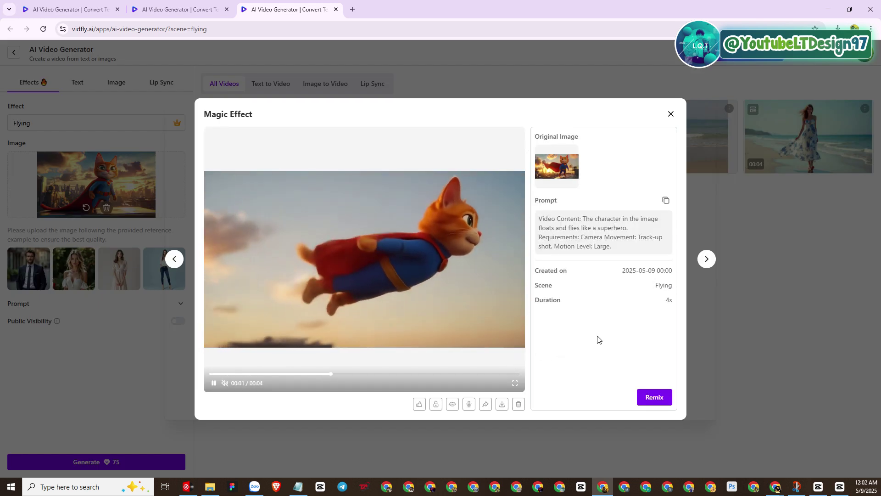
pyautogui.click(733, 338)
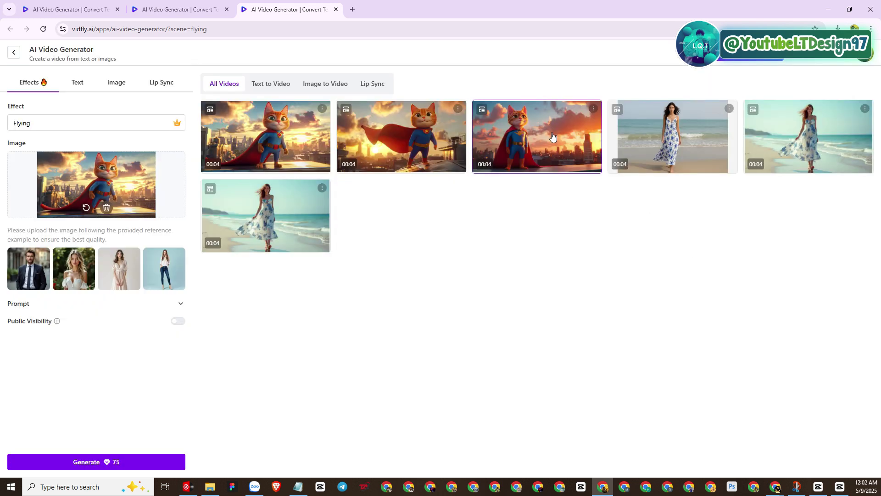
pyautogui.click(553, 136)
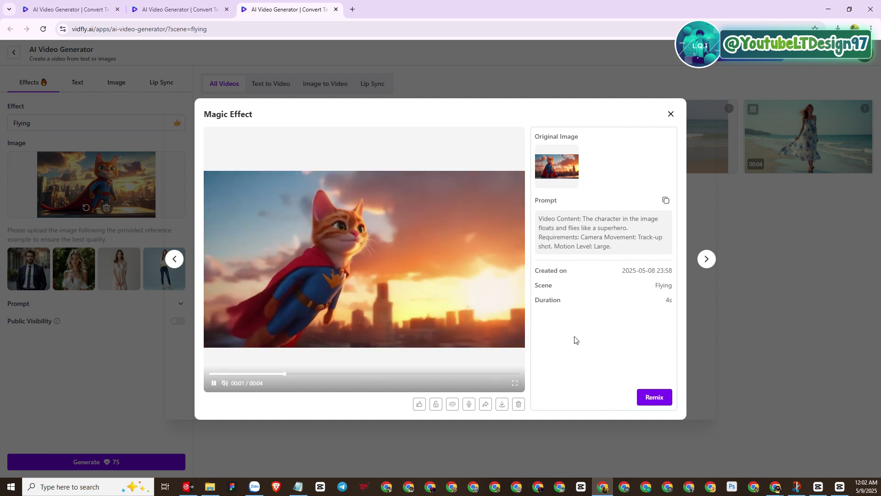
pyautogui.click(737, 350)
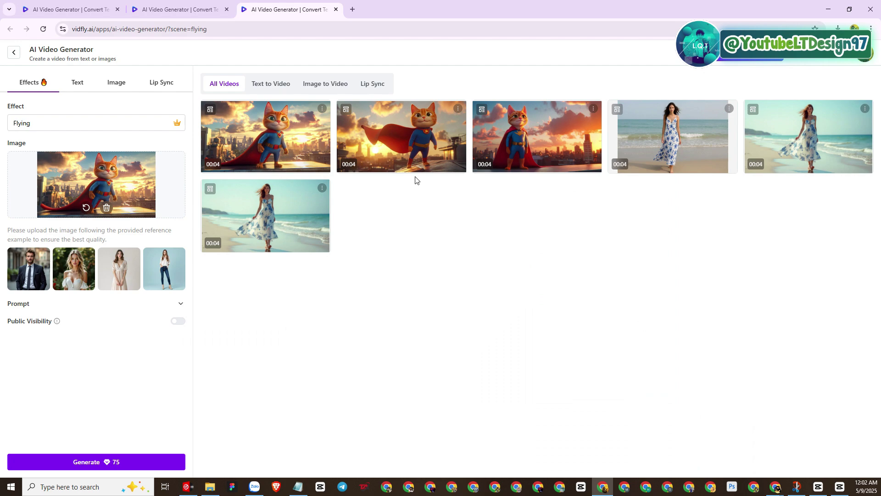
# - In the AI Image Generator, generate images from a new prompt for a confident dark-haired man in a camel-colored overcoat and black turtleneck against golden clouds
pyautogui.click(86, 7)
pyautogui.scroll(-5, 635, 275)
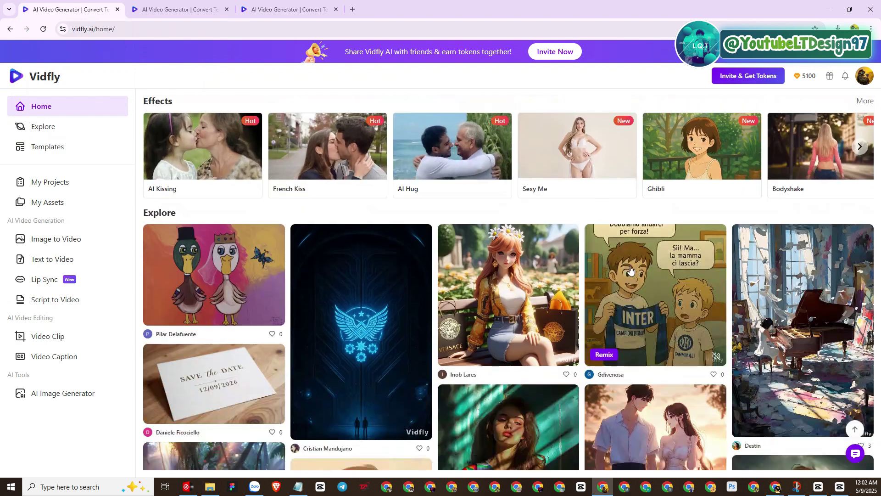
pyautogui.click(184, 9)
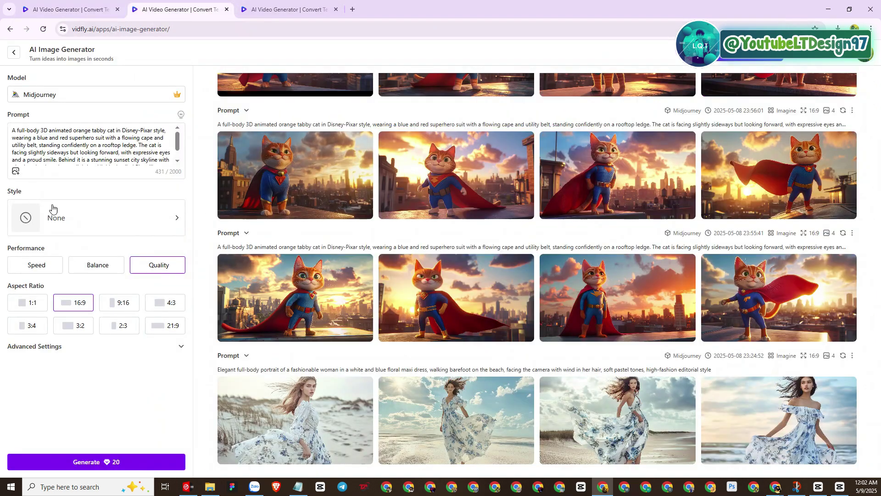
pyautogui.scroll(-2, 50, 137)
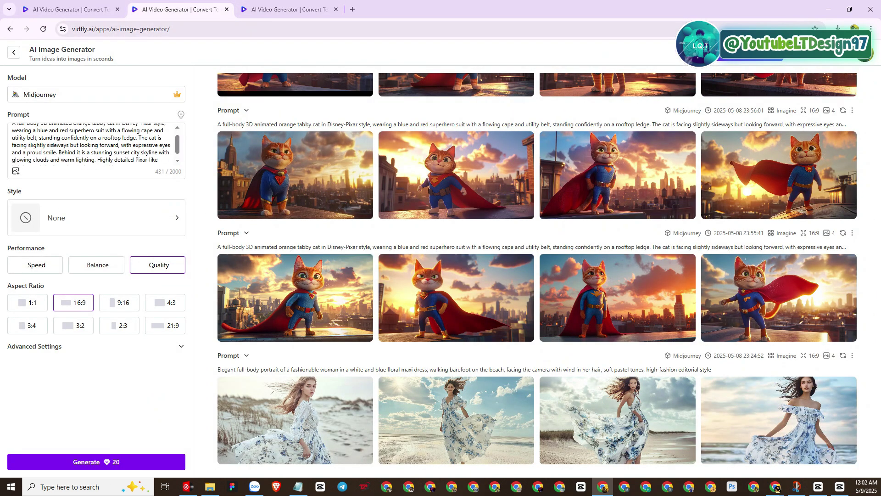
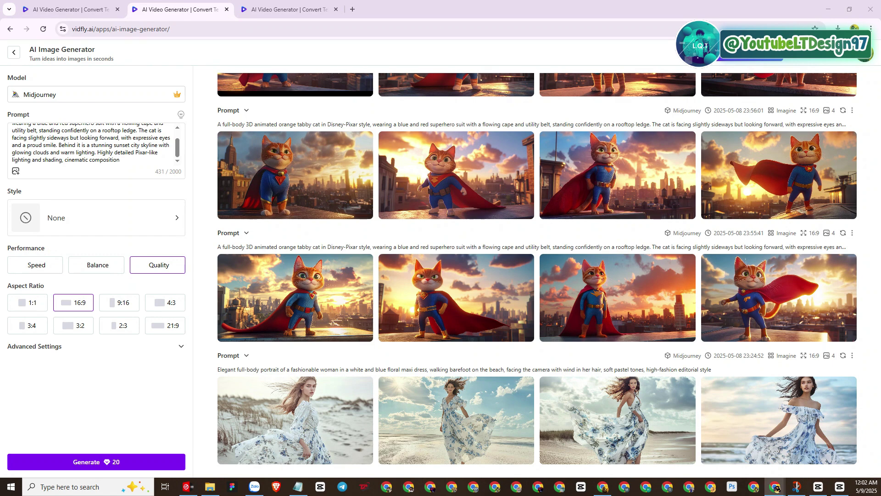
pyautogui.click(124, 141)
pyautogui.hotkey('ctrl', 'a')
pyautogui.write('A confident man with short dark hair, wearing a stylish camel-colored overcoat over a black turtleneck, standing against a dramatic sky full of golden clouds, cinematic lighting, high-fashion editorial style, ultra-realistic, sharp focus, soft shadows')
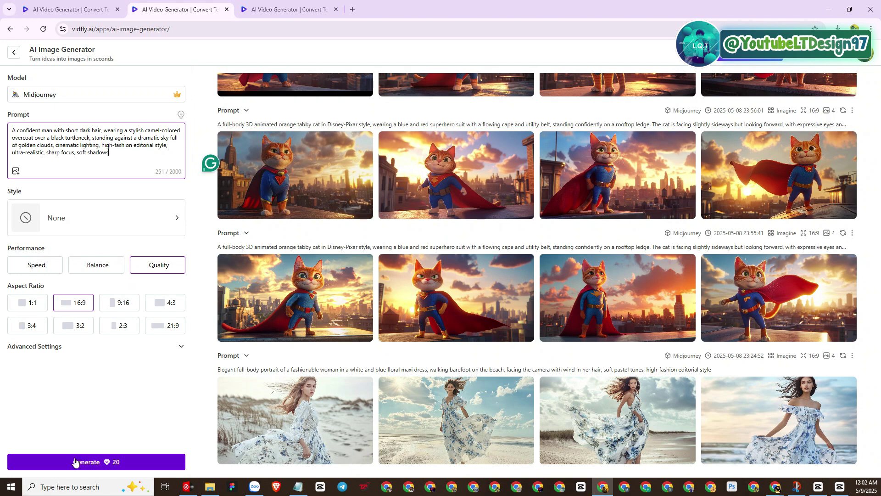
pyautogui.click(90, 462)
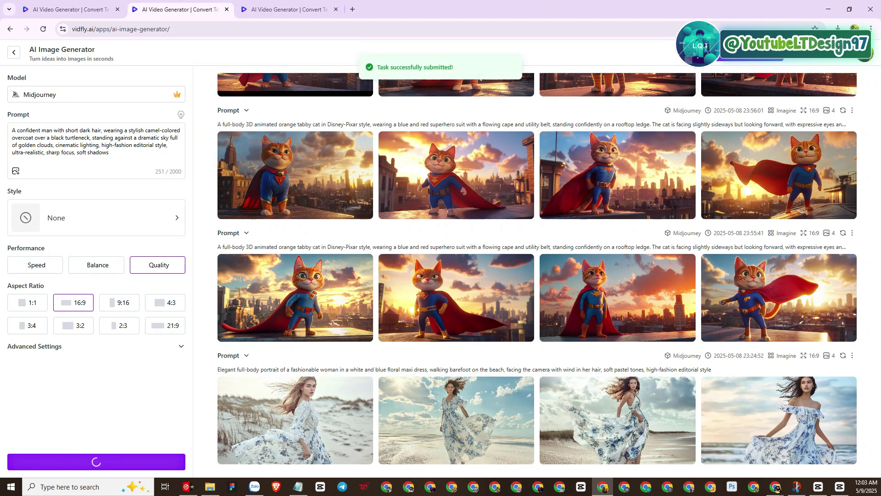
# - Check the newly submitted image batch at the start of the generated images
pyautogui.click(776, 486)
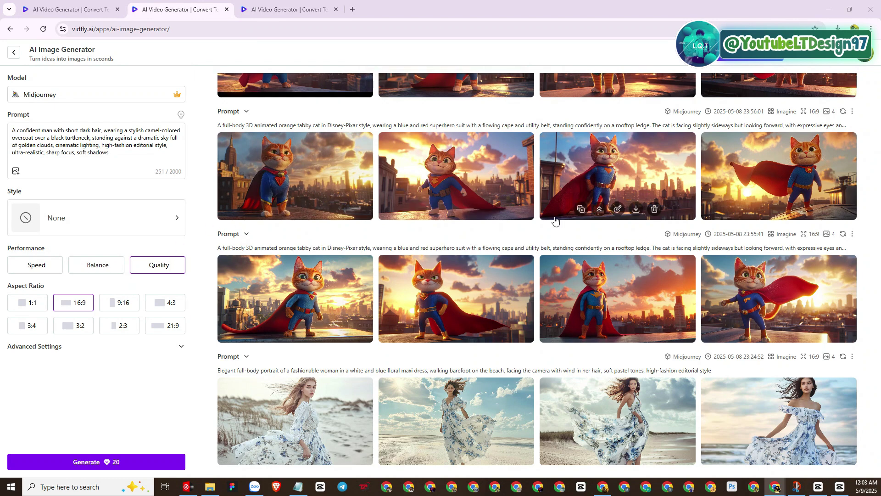
pyautogui.scroll(3, 555, 221)
pyautogui.moveTo(556, 221)
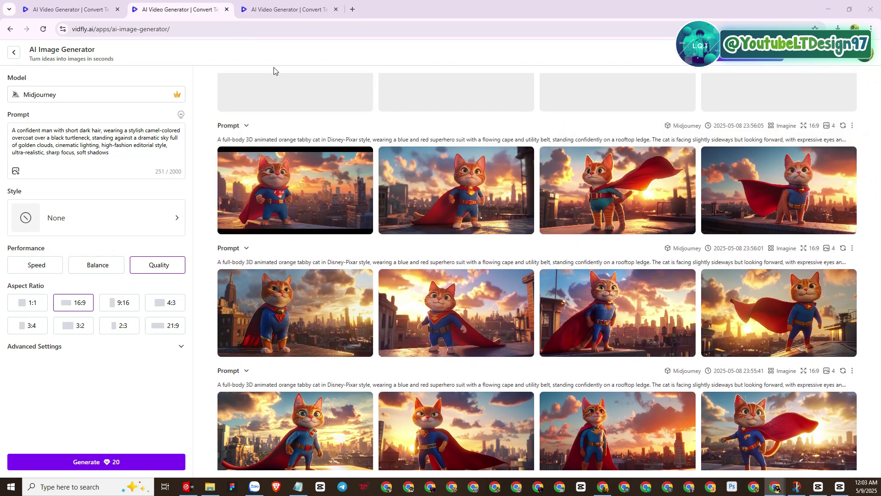
# - Find the Captain America effect among the video templates and open it in the AI Video Generator
pyautogui.click(272, 4)
pyautogui.click(69, 9)
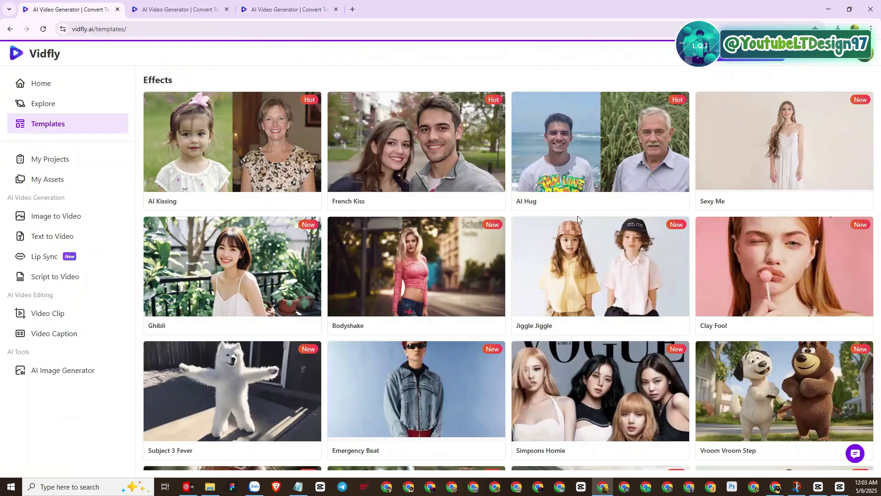
pyautogui.scroll(-10, 577, 215)
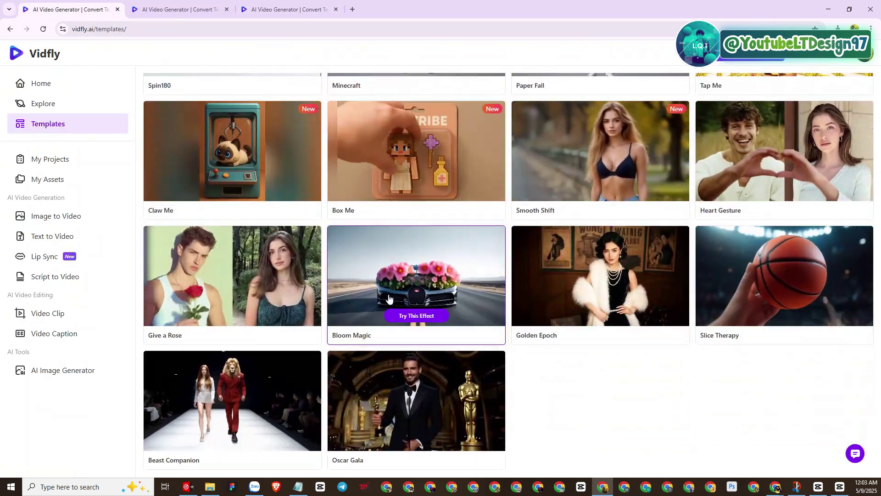
pyautogui.scroll(-8, 367, 305)
pyautogui.scroll(-4, 484, 308)
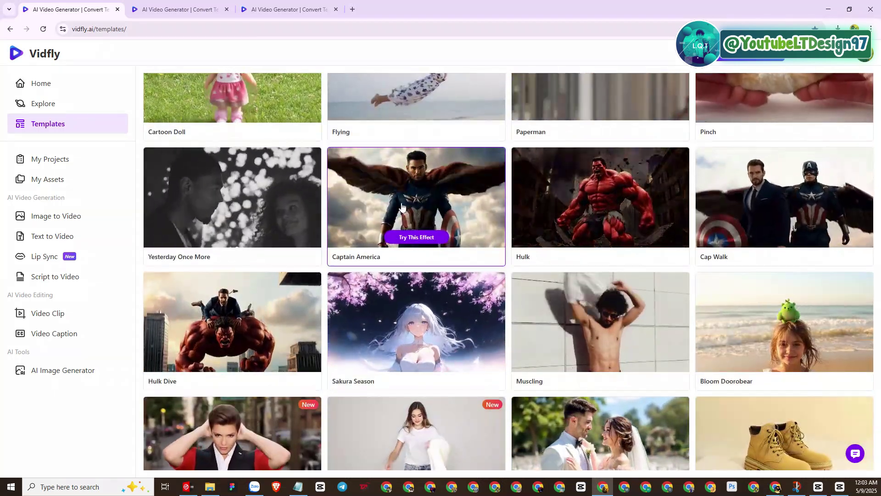
pyautogui.rightClick(455, 192)
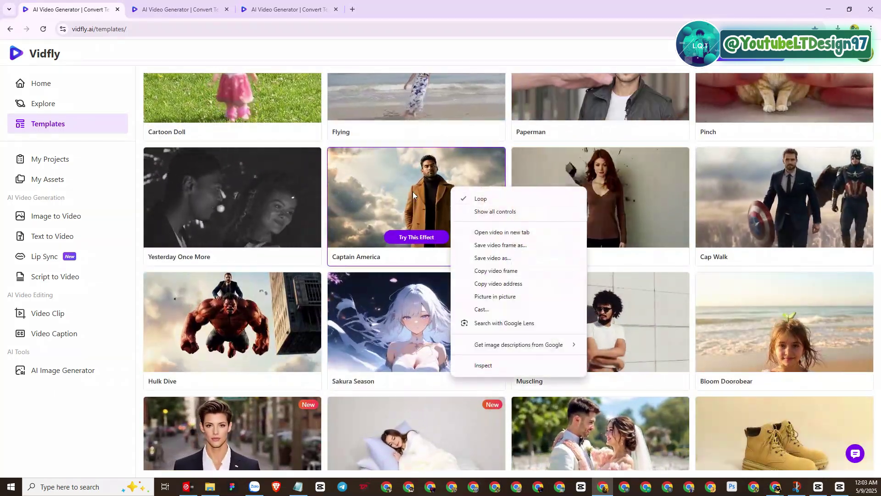
pyautogui.click(412, 191)
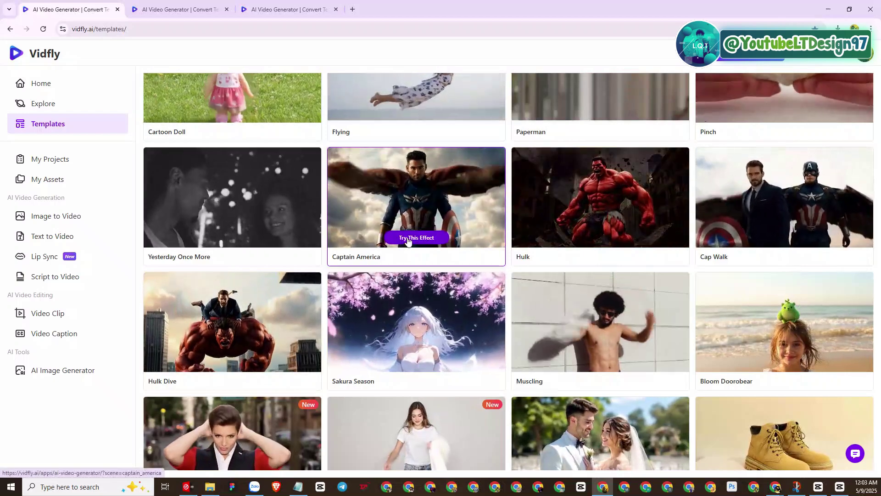
pyautogui.click(399, 238)
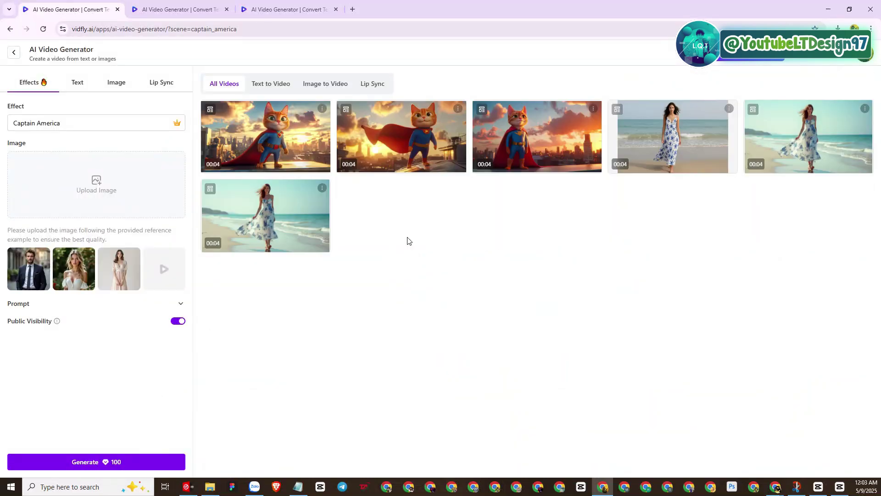
# - Browse the list of available effects and close it with Captain America still selected
pyautogui.click(61, 127)
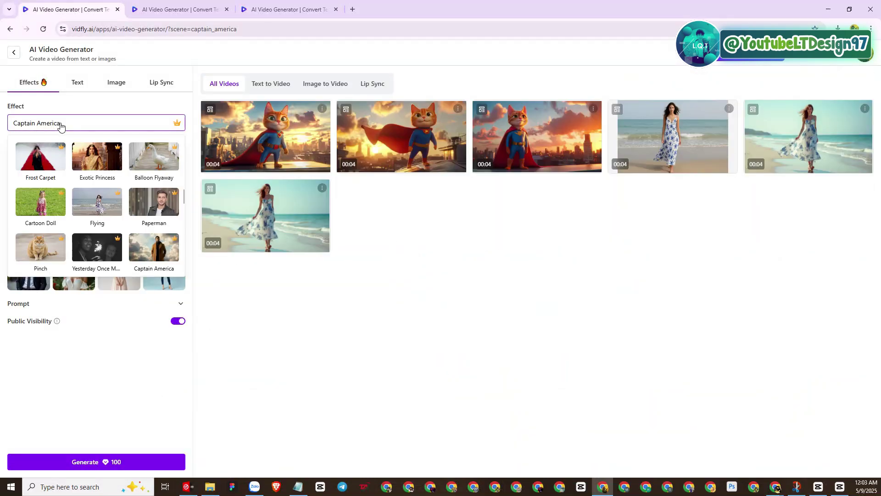
pyautogui.scroll(-5, 79, 225)
pyautogui.click(333, 305)
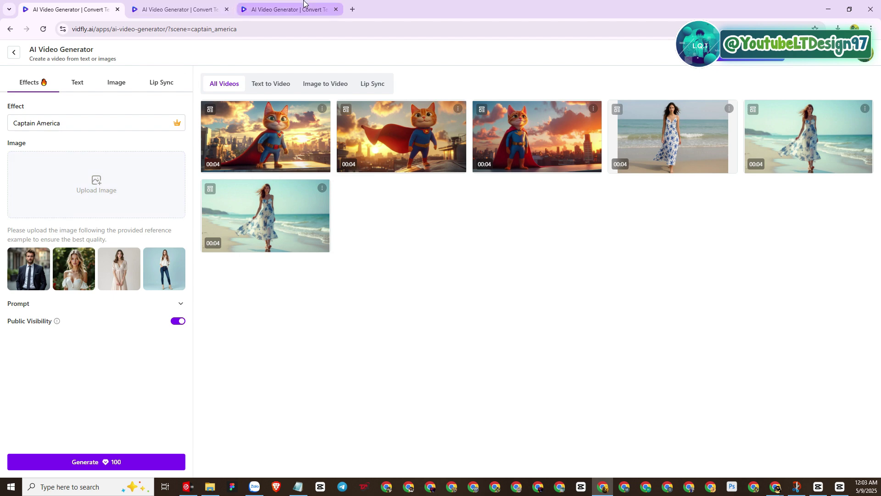
# - Return to the AI Image Generator and check the generation progress of the overcoat man images
pyautogui.click(177, 9)
pyautogui.scroll(2, 394, 172)
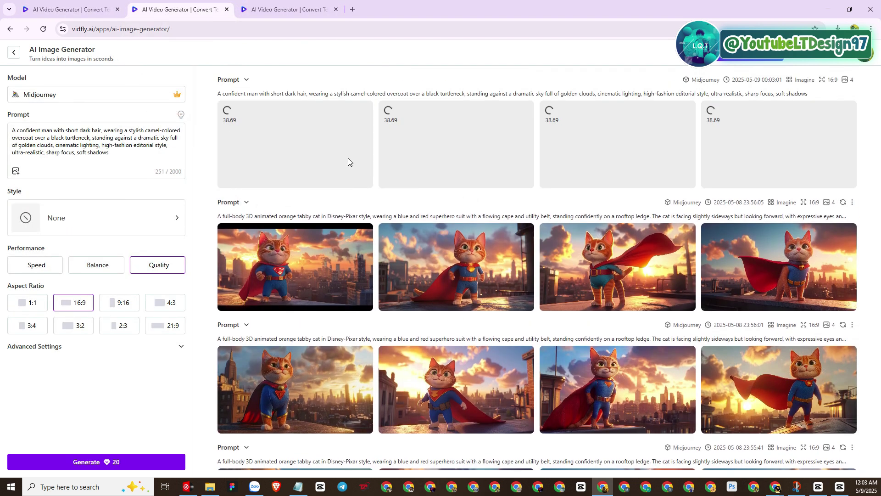
pyautogui.scroll(-2, 425, 120)
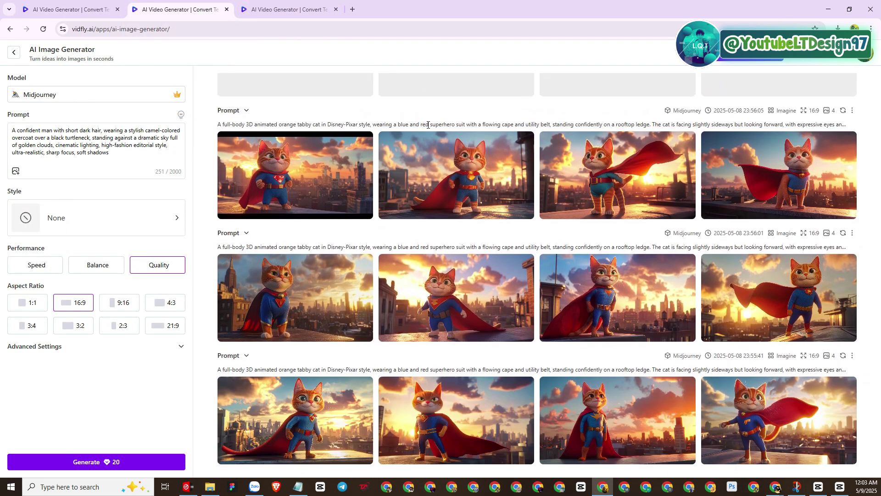
# - Delete the batch of superhero cat images created at 23:56:05 and confirm the deletion
pyautogui.click(852, 110)
pyautogui.click(807, 150)
pyautogui.click(488, 304)
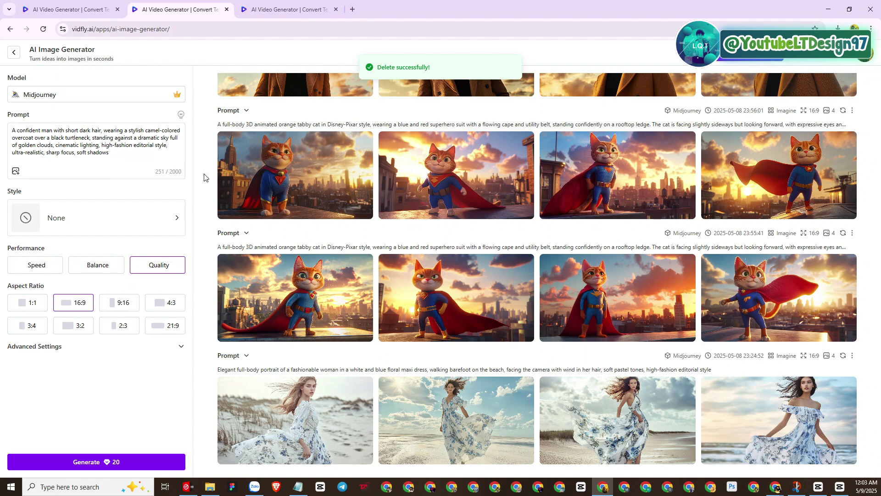
# - Copy "A full-body" from the cat prompt, insert it before the camel-colored overcoat prompt, and generate a new image batch
pyautogui.moveTo(471, 205)
pyautogui.scroll(3, 487, 202)
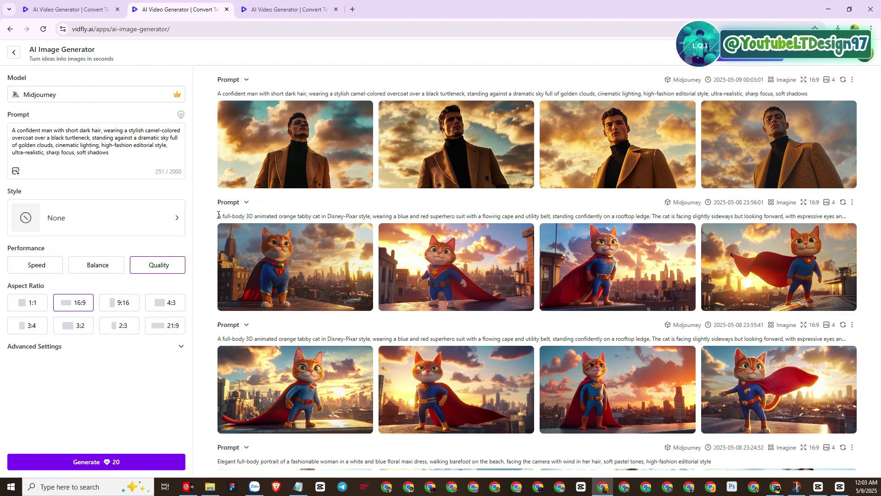
pyautogui.moveTo(218, 218); pyautogui.dragTo(247, 218)
pyautogui.hotkey('ctrl', 'c')
pyautogui.click(11, 138)
pyautogui.click(12, 131)
pyautogui.hotkey('ctrl', 'v')
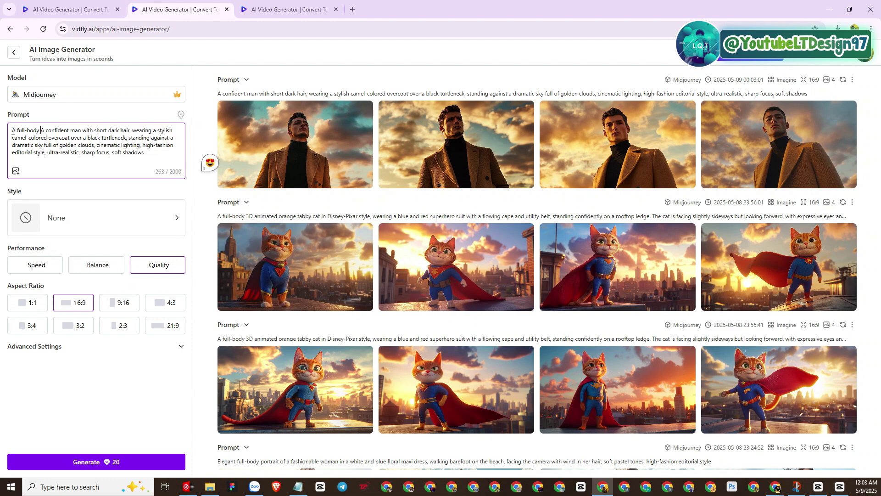
pyautogui.click(75, 461)
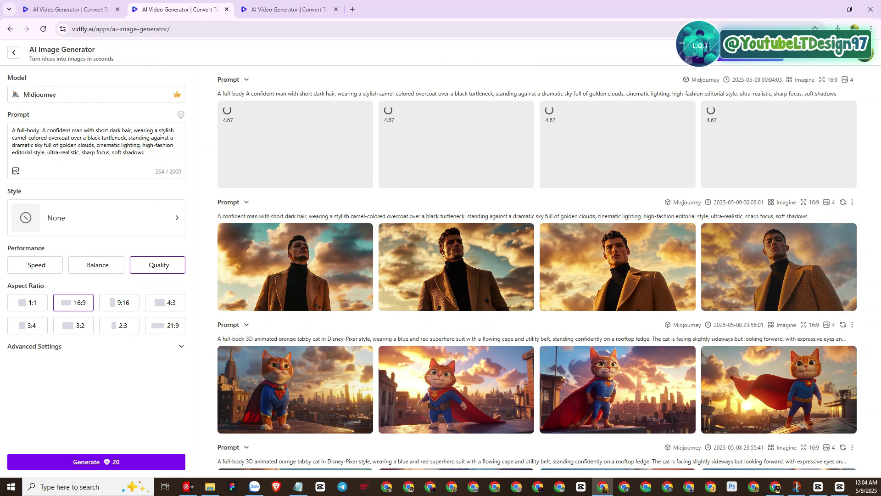
# - Replace the prompt text after "A full-body" with the fashionable male model in a long caramel trench coat description and generate the images
pyautogui.click(775, 488)
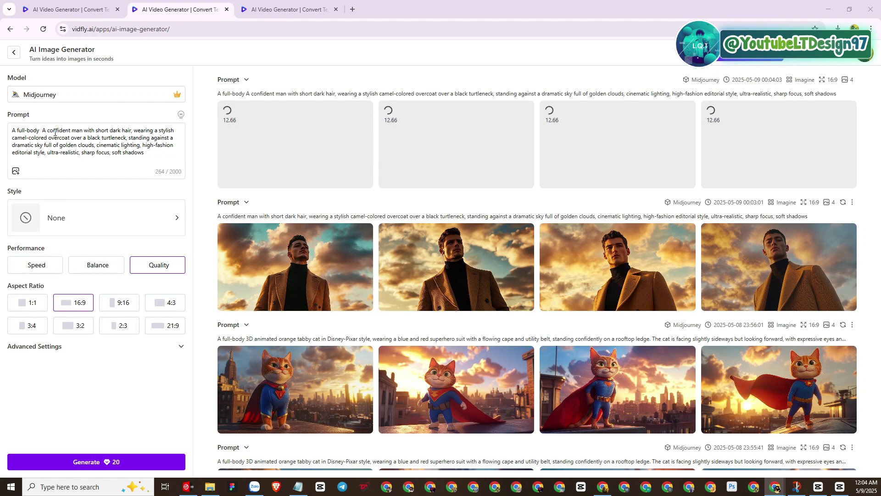
pyautogui.moveTo(40, 131); pyautogui.dragTo(150, 159)
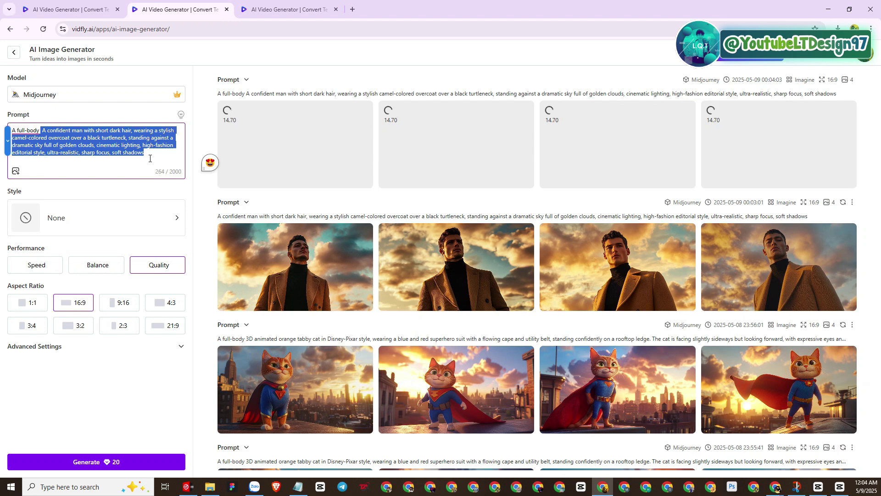
pyautogui.write('A fashionable male model in a long caramel trench coat and black innerwear, hands in pockets, standing proudly with a moody cloudy sky background, realistic textures, warm tone color grading, Vogue magazine cover style')
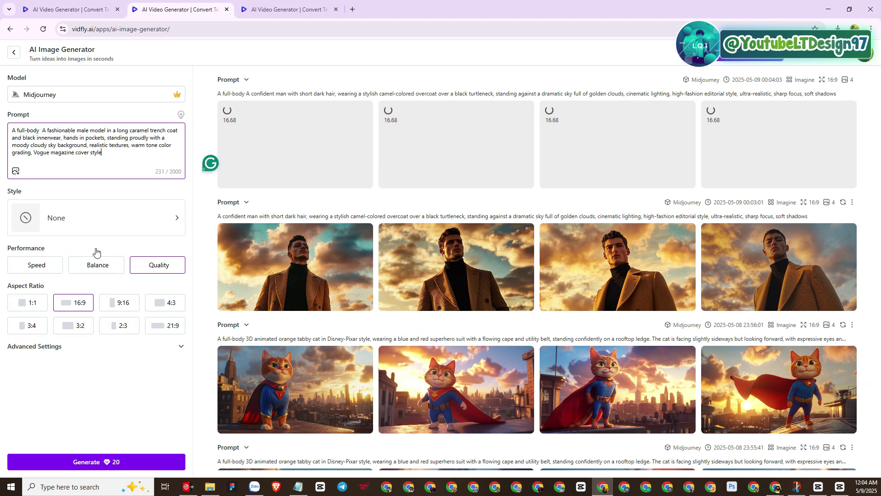
pyautogui.click(98, 463)
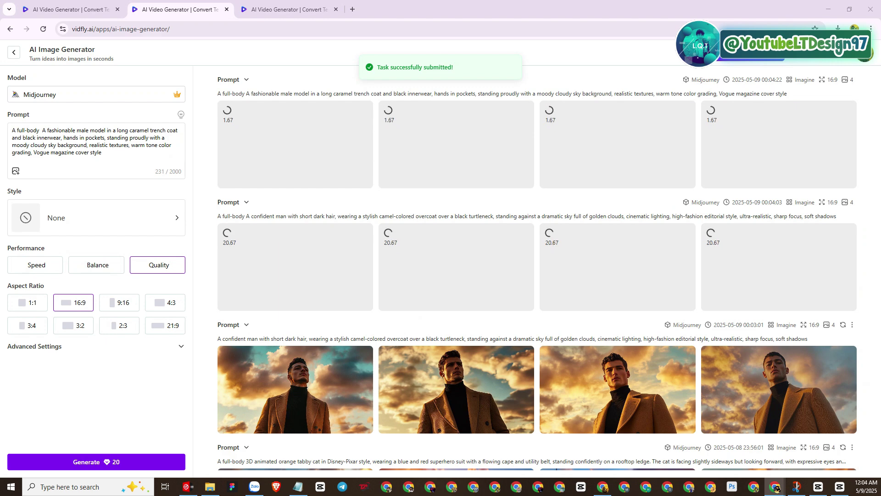
# - Replace the prompt text after "A full-body" with the handsome man in a tan overcoat before glowing sunset clouds description and generate
pyautogui.moveTo(42, 131); pyautogui.dragTo(106, 159)
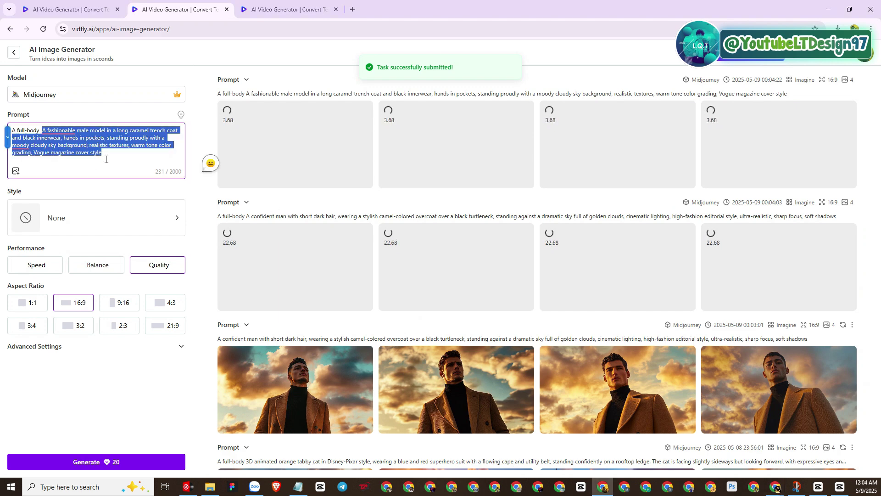
pyautogui.write('Handsome man with confident expression, wearing a tan overcoat and black turtleneck, posing in front of glowing clouds at sunset, fashion photography look, high-detail realism, volumetric lighting, shallow depth of field')
pyautogui.click(65, 466)
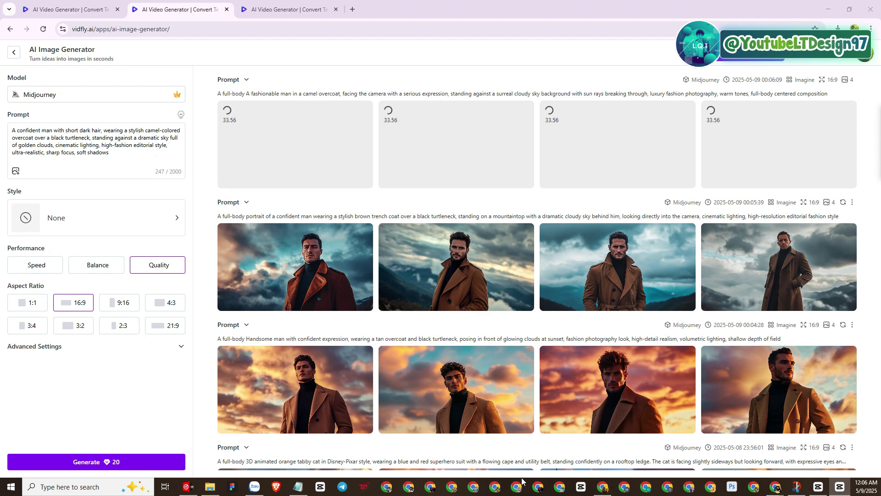
# - Download the third, first and fourth portraits from the batch of the man in a brown trench coat on a mountaintop
pyautogui.scroll(-2, 636, 348)
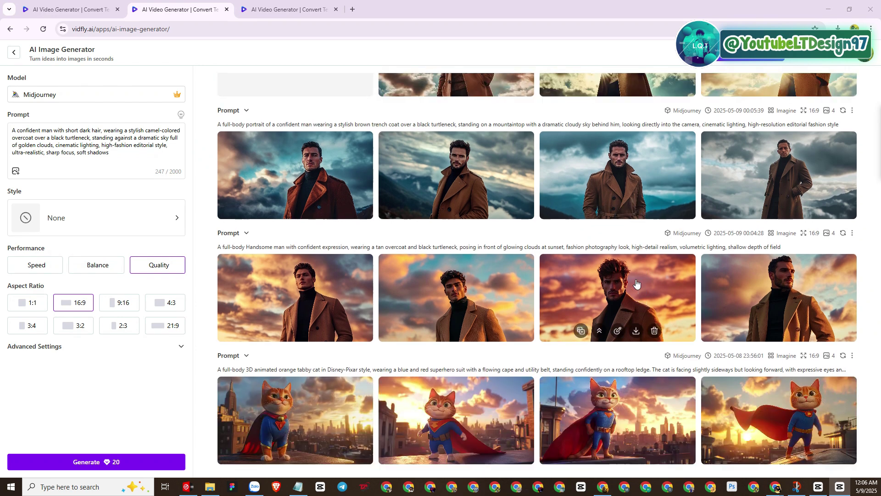
pyautogui.scroll(2, 636, 284)
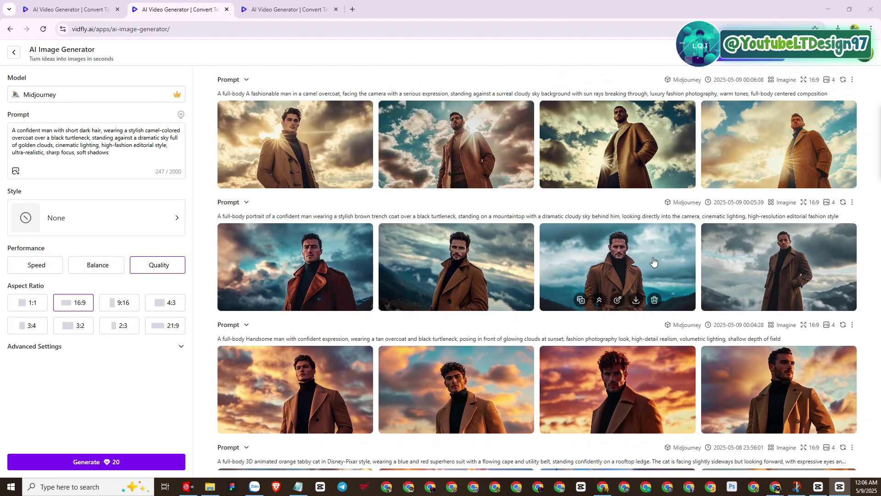
pyautogui.click(654, 262)
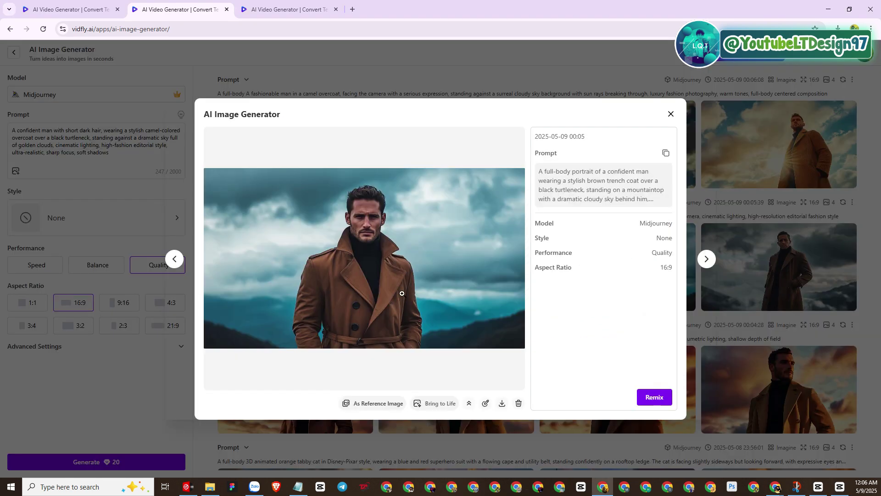
pyautogui.click(502, 403)
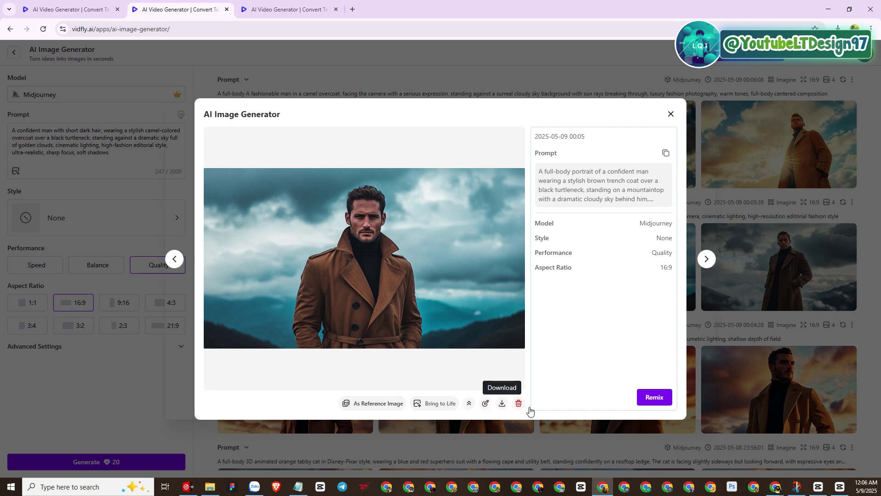
pyautogui.click(747, 307)
pyautogui.click(358, 277)
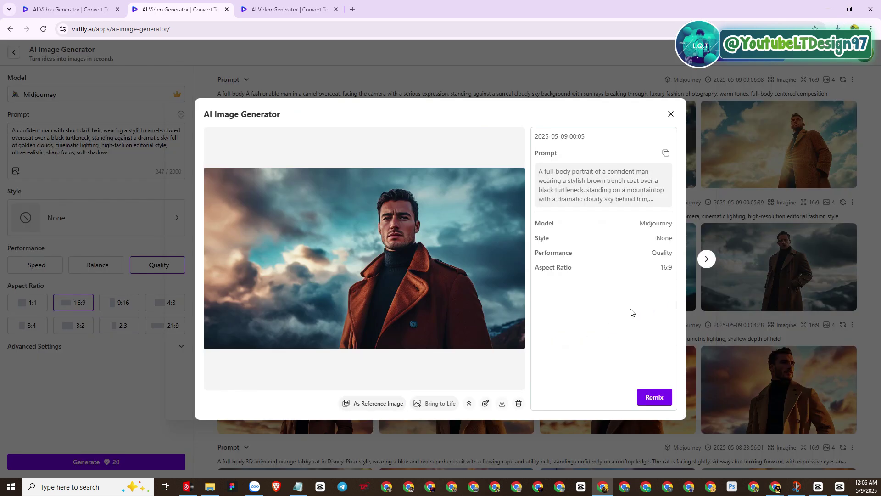
pyautogui.click(502, 403)
pyautogui.click(721, 310)
pyautogui.click(757, 276)
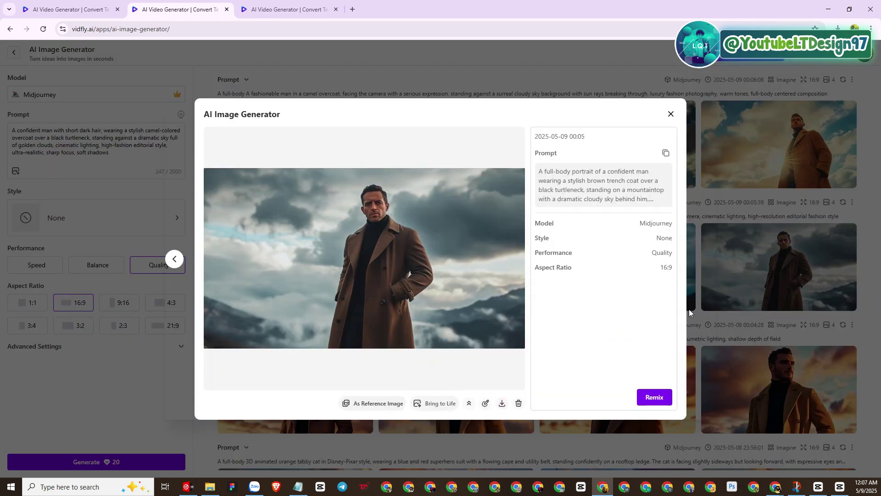
# - Go to the AI Video Generator and choose the Captain America effect
pyautogui.click(274, 7)
pyautogui.click(211, 4)
pyautogui.click(277, 6)
pyautogui.click(195, 7)
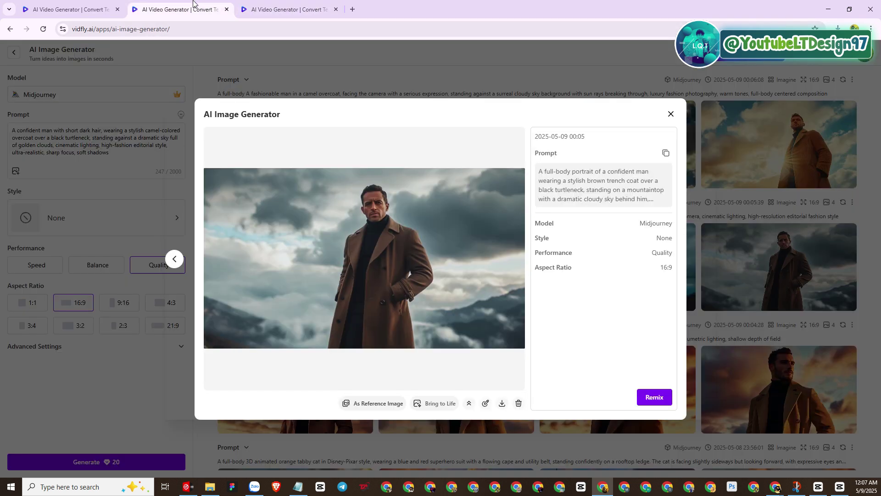
pyautogui.click(92, 5)
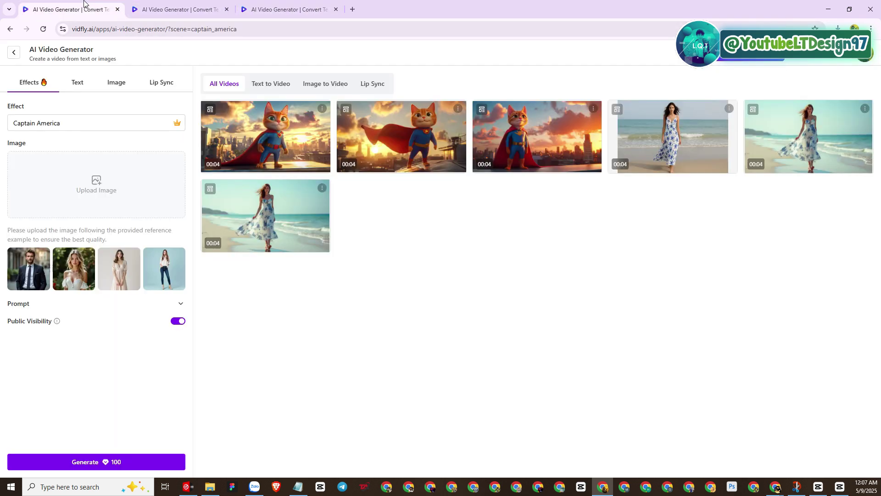
pyautogui.click(58, 123)
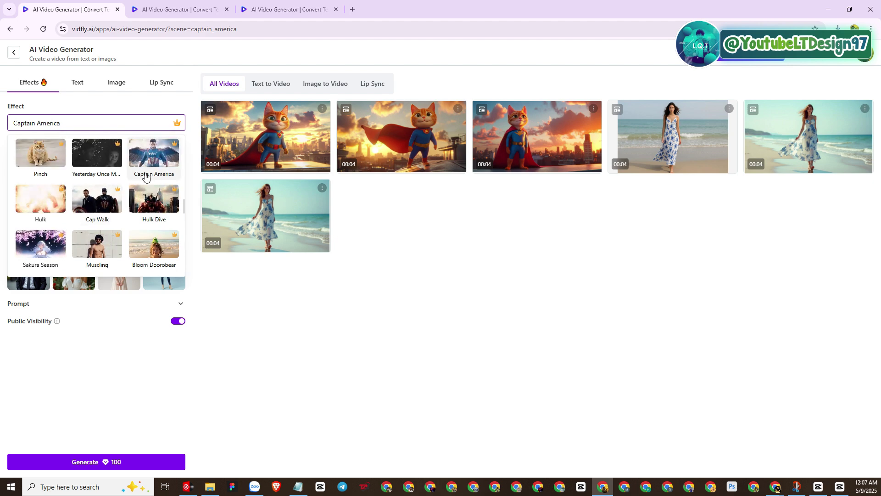
pyautogui.click(157, 148)
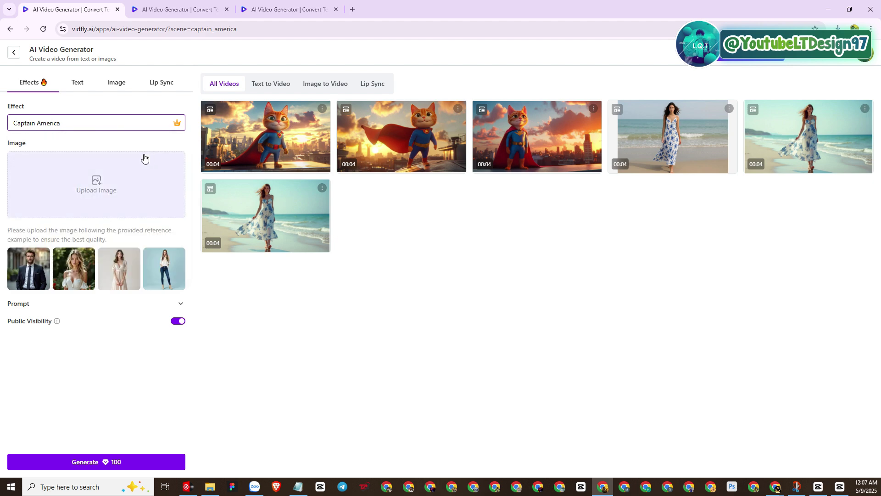
# - Upload image (36), the man in the reddish-brown coat, and generate the Captain America effect video
pyautogui.click(98, 185)
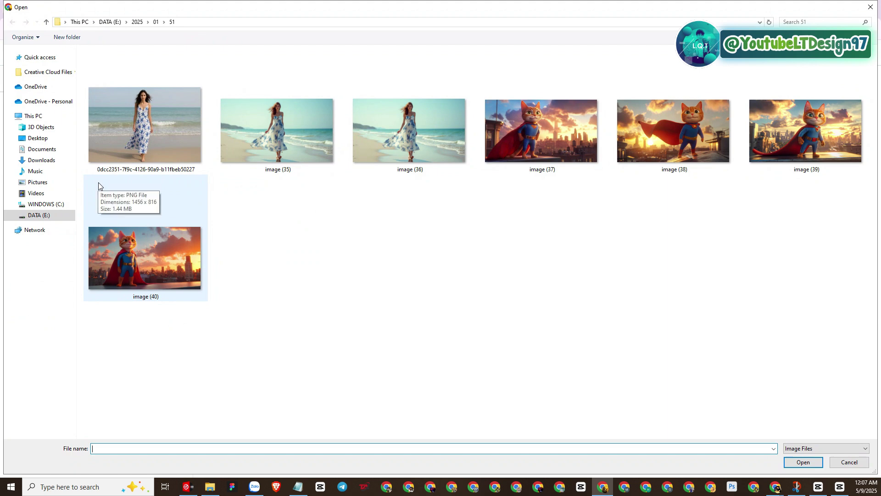
pyautogui.click(869, 7)
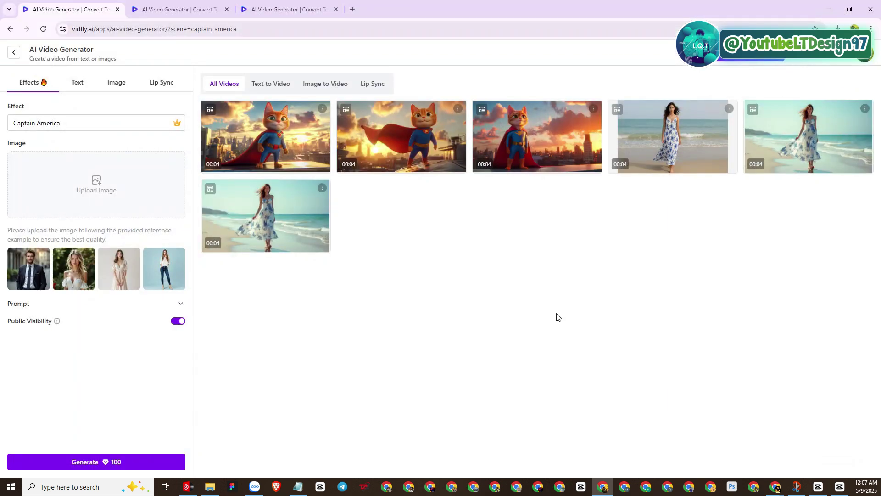
pyautogui.click(94, 461)
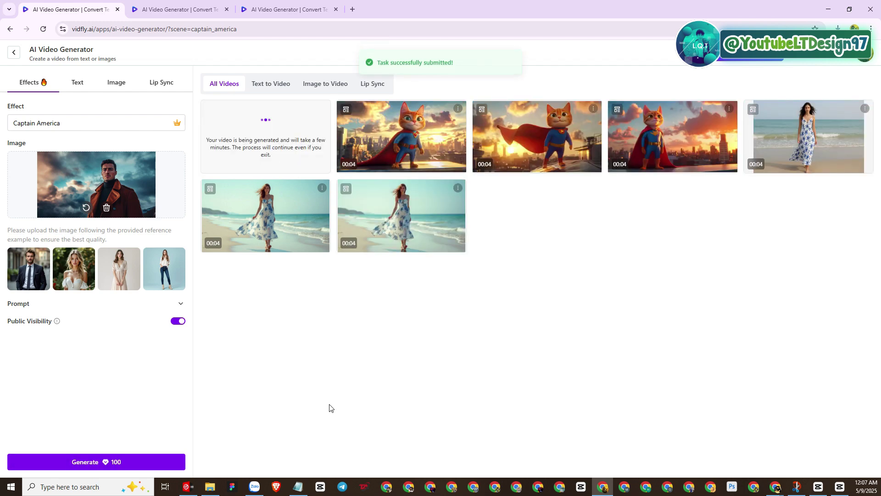
# - Replace the uploaded picture with image (35) and generate another Captain America effect video
pyautogui.click(106, 208)
pyautogui.click(97, 192)
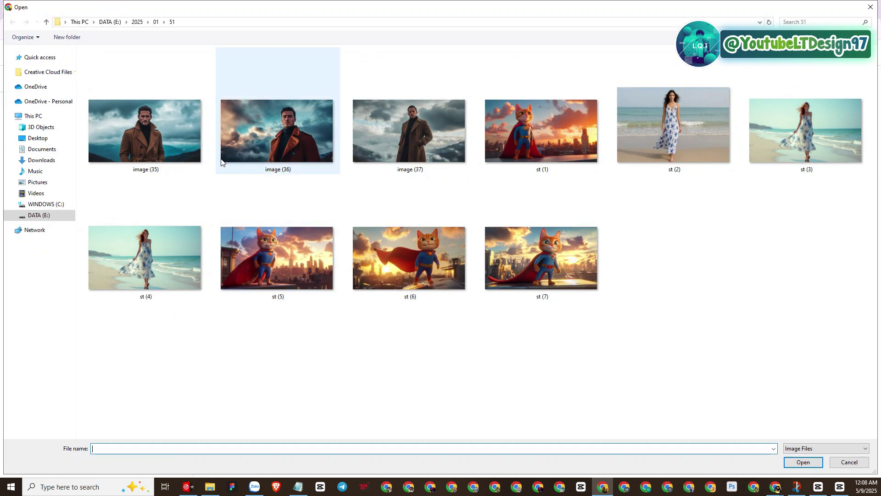
pyautogui.doubleClick(169, 141)
pyautogui.click(90, 466)
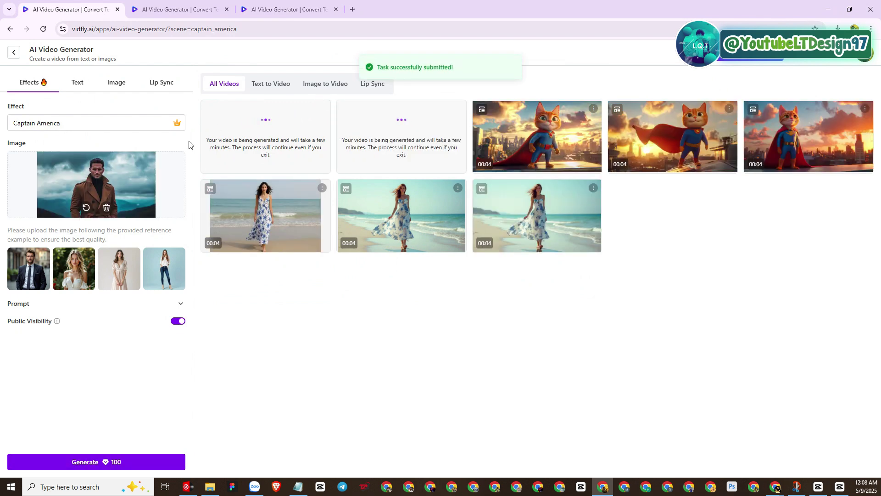
# - Swap the source picture for image (37), the man in the long dark brown coat, and generate its Captain America effect video
pyautogui.click(105, 211)
pyautogui.click(108, 178)
pyautogui.doubleClick(456, 130)
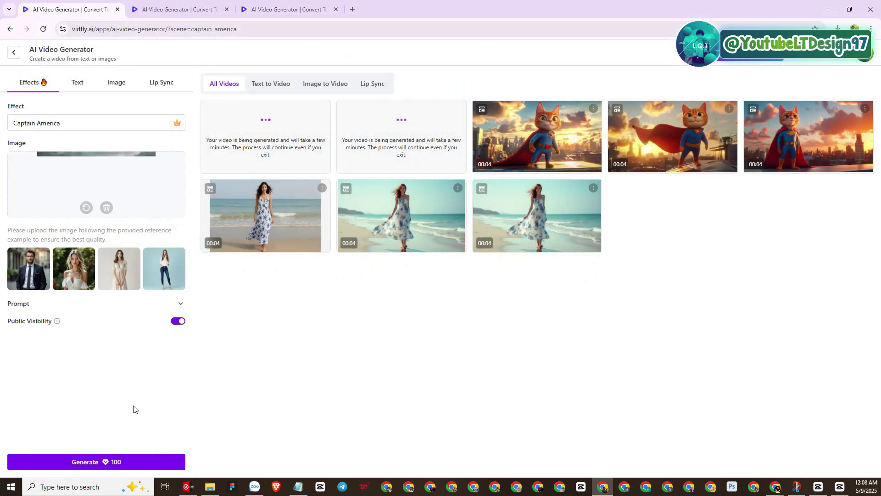
pyautogui.click(87, 463)
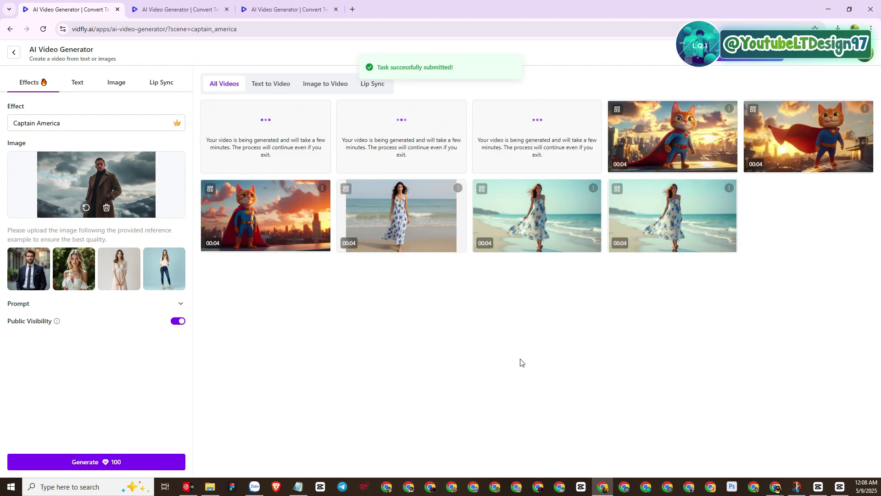
# - In the AI Image Generator, replace the prompt with the high-concept fashion show scene of a panther-headed man in a dark red suit and generate
pyautogui.click(168, 6)
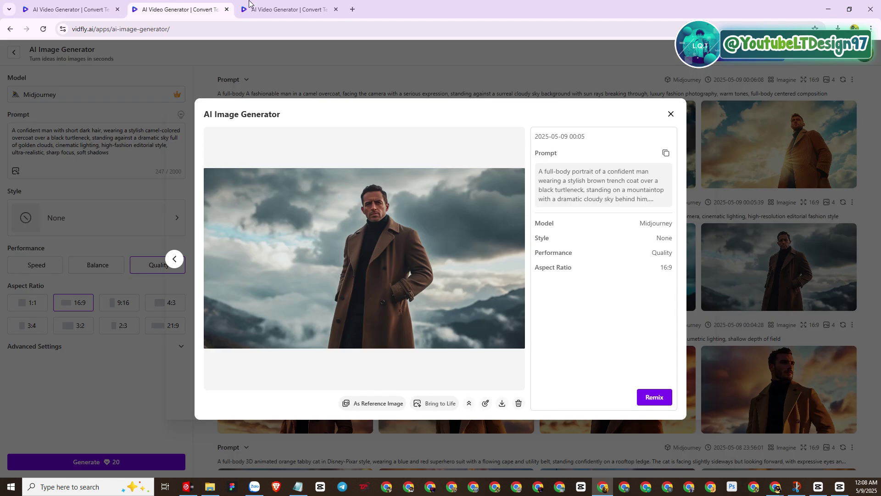
pyautogui.click(358, 76)
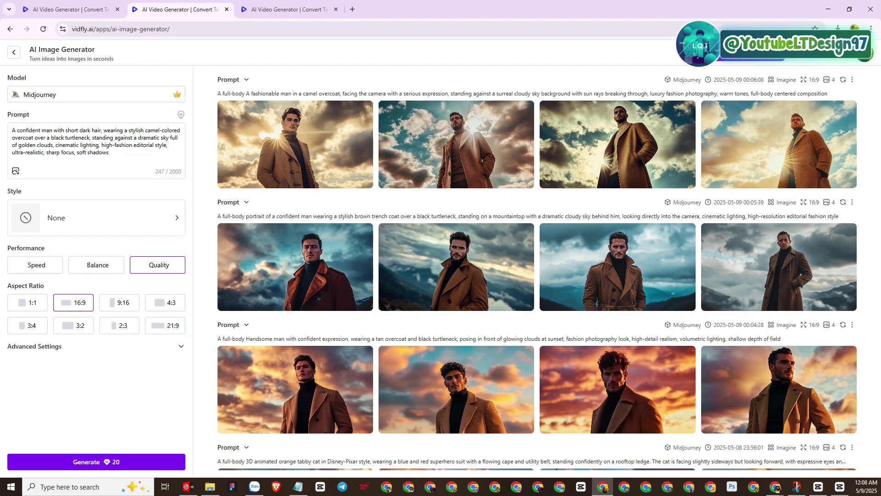
pyautogui.click(776, 488)
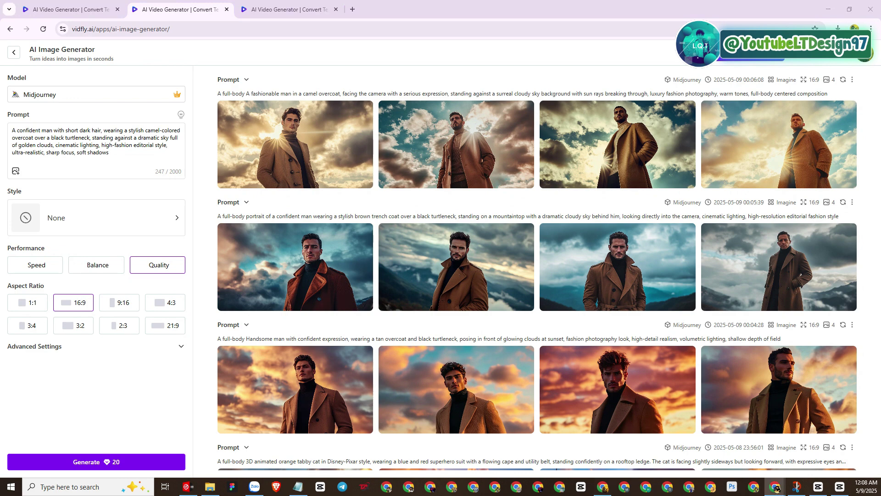
pyautogui.click(99, 158)
pyautogui.hotkey('ctrl', 'a')
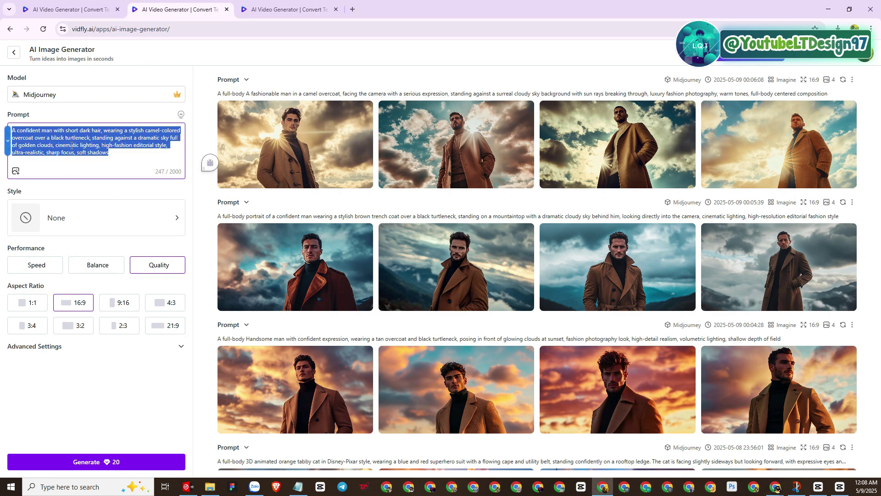
pyautogui.write('High-concept fashion show scene: a panther-headed man in a dark red suit walking confidently next to a tall female model in a sculptural fashion piece, both looking straight at the camera, dramatic background, fashion fantasy')
pyautogui.click(67, 468)
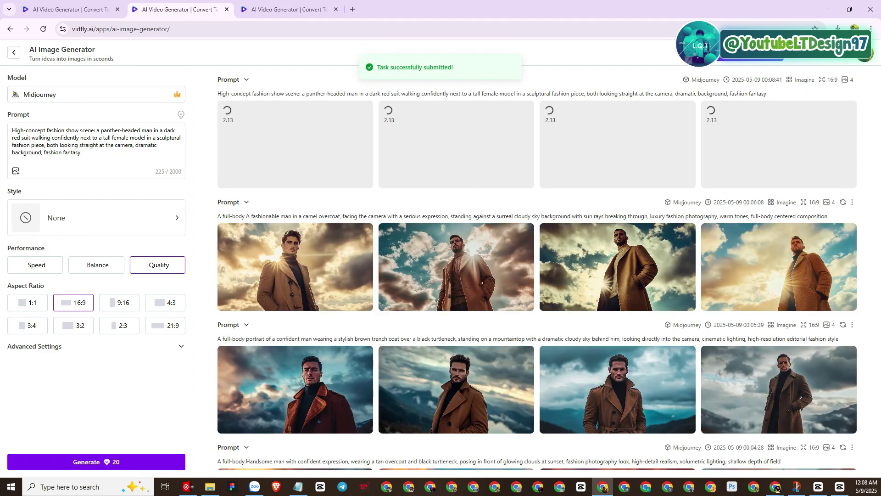
# - Replace the prompt with the runway editorial of a deer-headed male model in a cream-colored tuxedo and generate the images
pyautogui.click(777, 487)
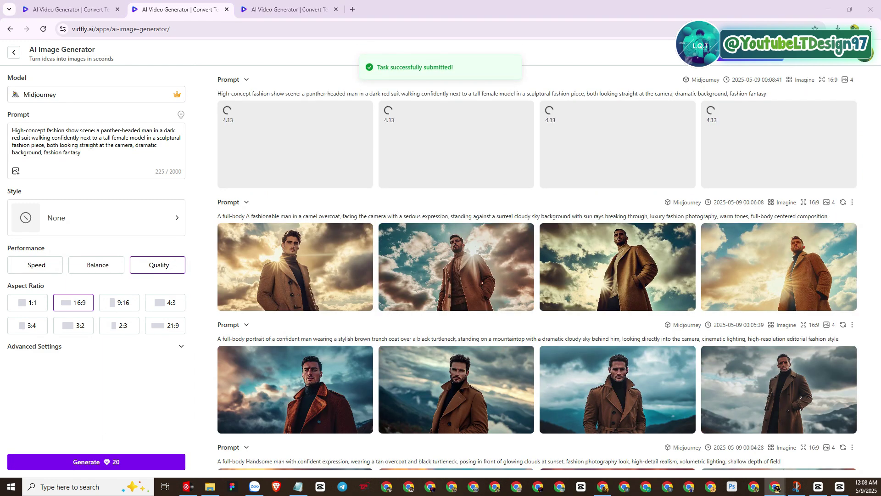
pyautogui.click(38, 164)
pyautogui.hotkey('ctrl', 'a')
pyautogui.write('Runway editorial with animal elegance: a deer-headed male model in a cream-colored tuxedo walking side-by-side with a fashion-forward woman in a chic asymmetric dress, deep shadows and focused lighting, ethereal tone')
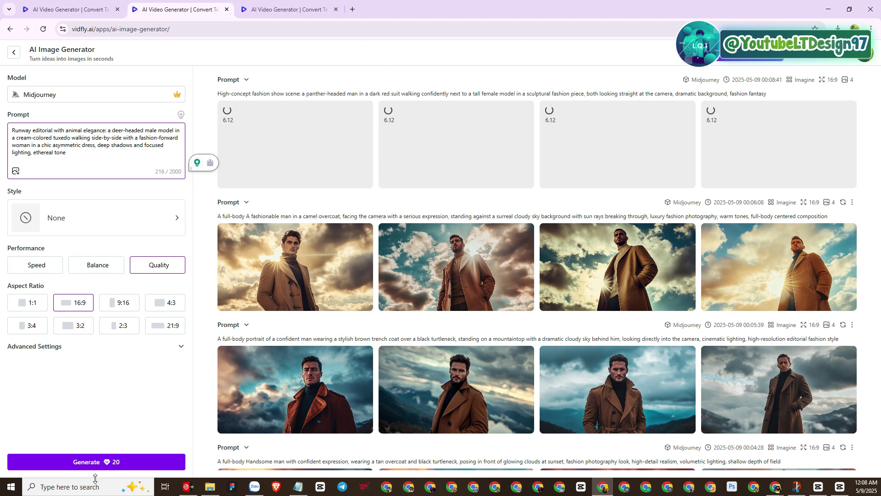
pyautogui.click(95, 462)
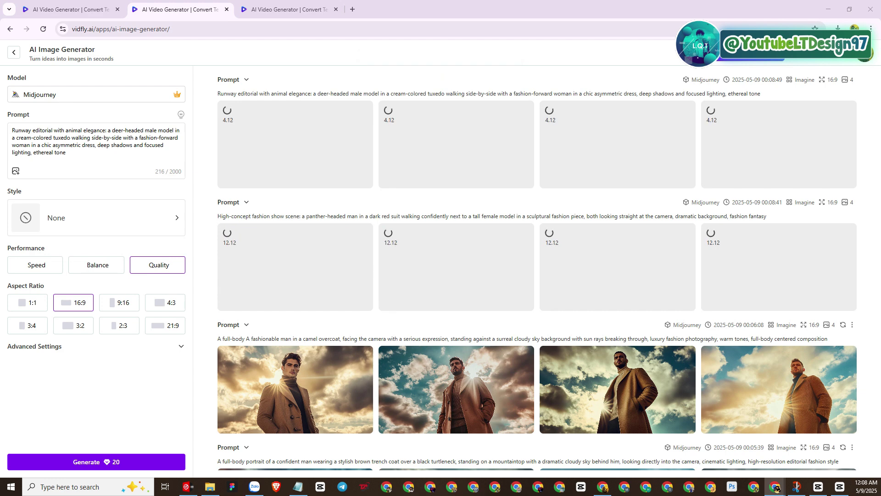
# - Replace the prompt with the surreal high-fashion show of an eagle-headed man in a sharp navy suit and generate the images
pyautogui.click(74, 169)
pyautogui.hotkey('ctrl', 'a')
pyautogui.write('Surreal high-fashion show: an eagle-headed man in a sharp navy suit walking next to a confident female model in a structured grey mini-dress, spotlighted, futuristic couture vibe, editorial lighting')
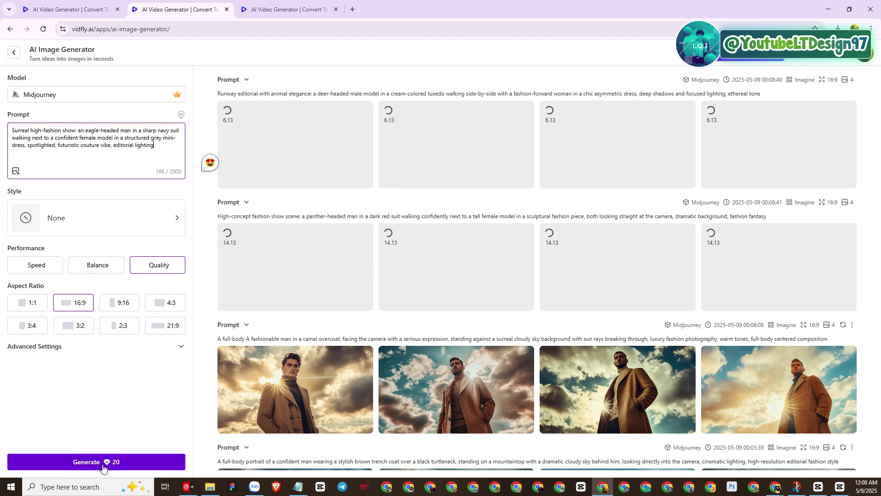
pyautogui.click(99, 464)
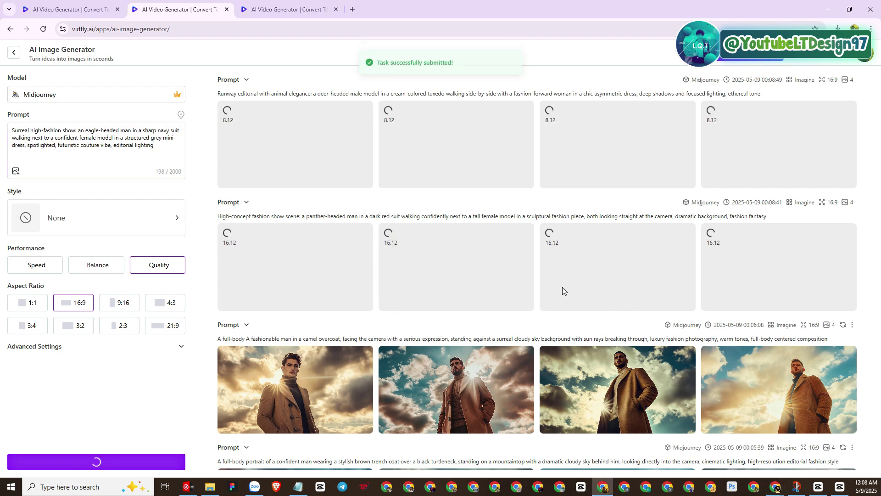
pyautogui.scroll(-2, 580, 251)
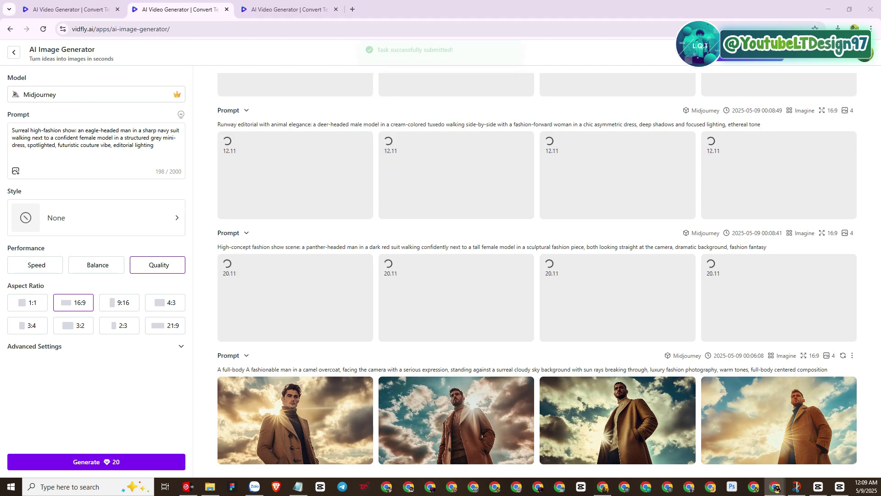
# - Replace the prompt with the avant-garde catwalk moment of a leopard-headed male model in a golden suit and generate the images
pyautogui.click(102, 149)
pyautogui.hotkey('ctrl', 'a')
pyautogui.write('Avant-garde catwalk moment: a leopard-headed male model in a golden suit walking alongside a graceful female model in a modern white dress, both staring at the lens, glowing runway, luxury fashion fusion')
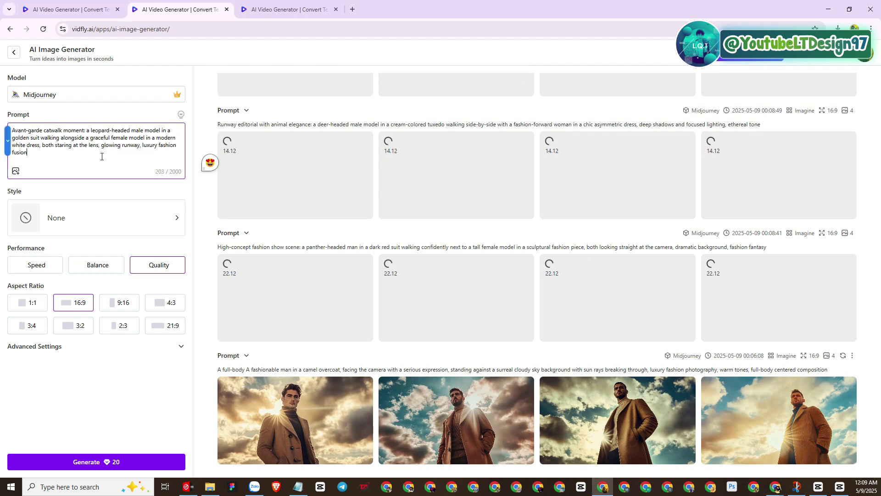
pyautogui.click(92, 462)
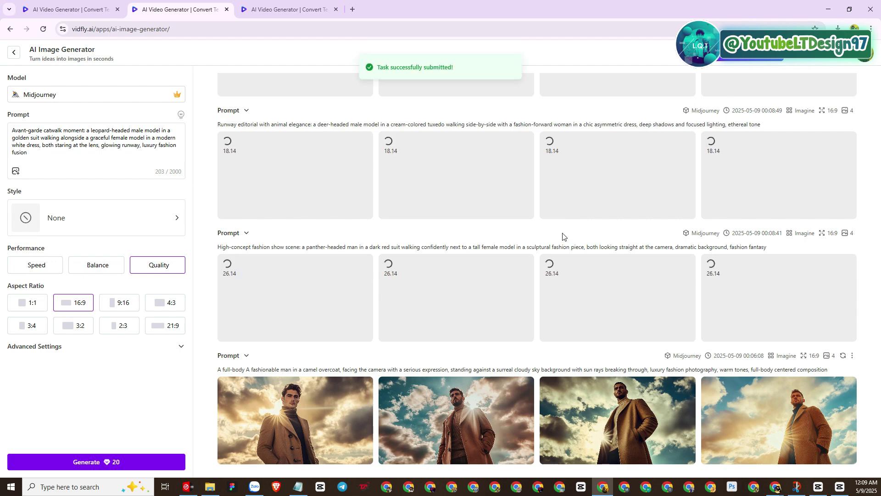
pyautogui.scroll(-4, 563, 236)
pyautogui.scroll(4, 562, 234)
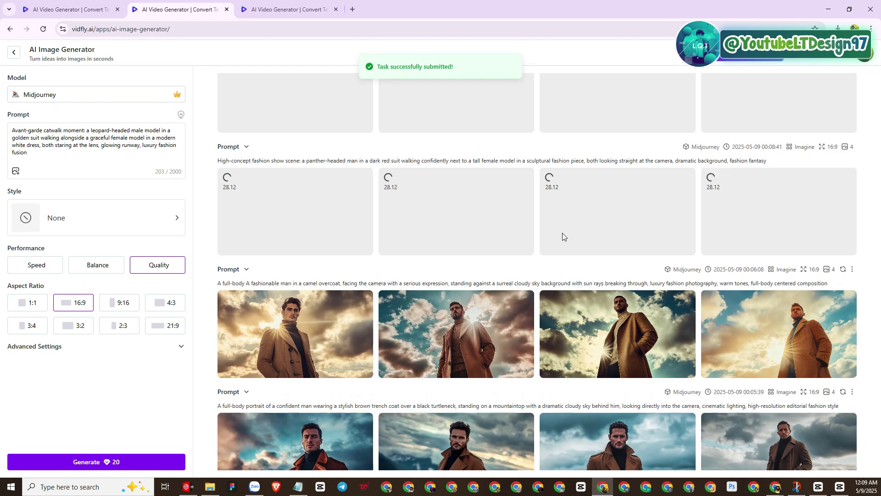
pyautogui.scroll(1, 531, 238)
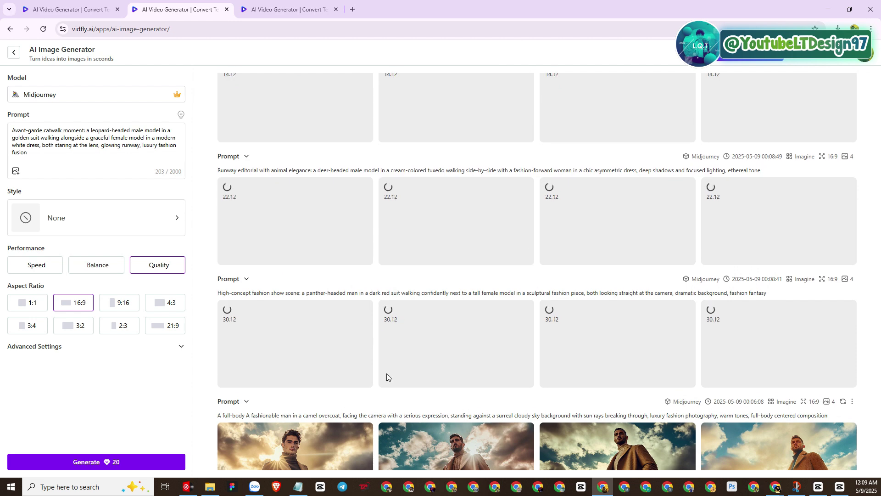
# - Check the Captain America effect page and play the three generated overcoat videos, replaying the one of the man in the brown belted coat
pyautogui.click(302, 5)
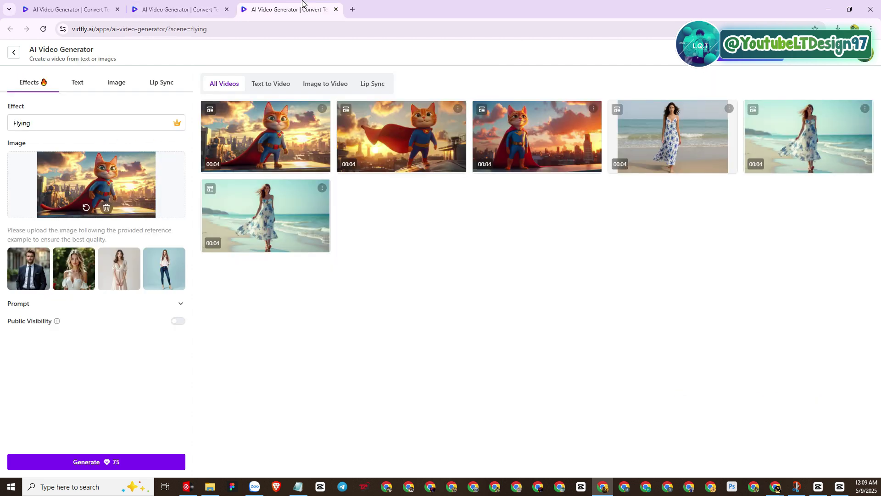
pyautogui.click(87, 14)
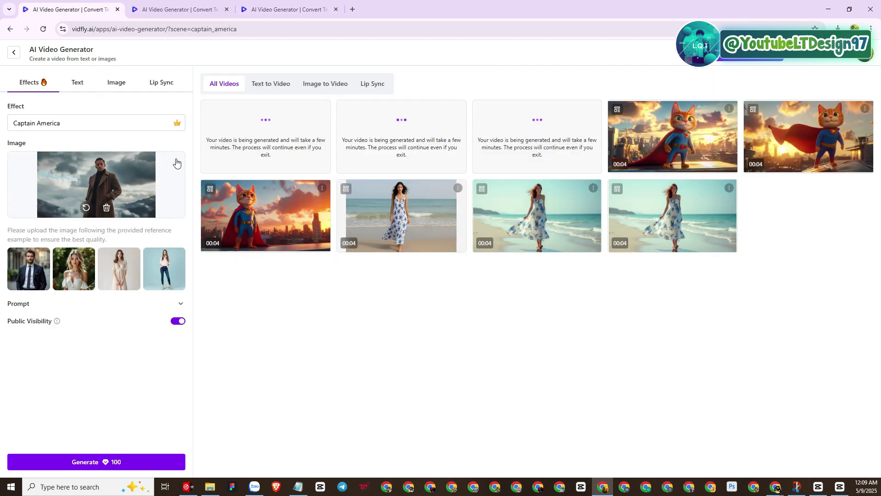
pyautogui.click(177, 9)
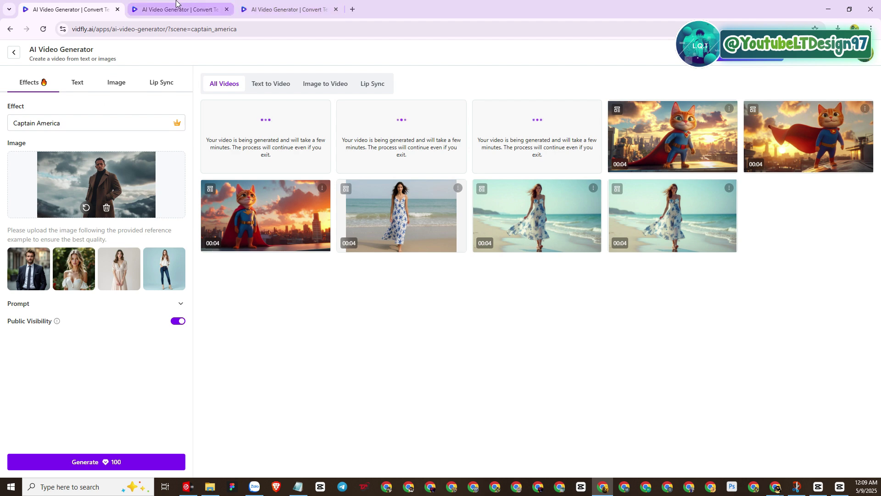
pyautogui.hotkey('ctrl', 'pageup')
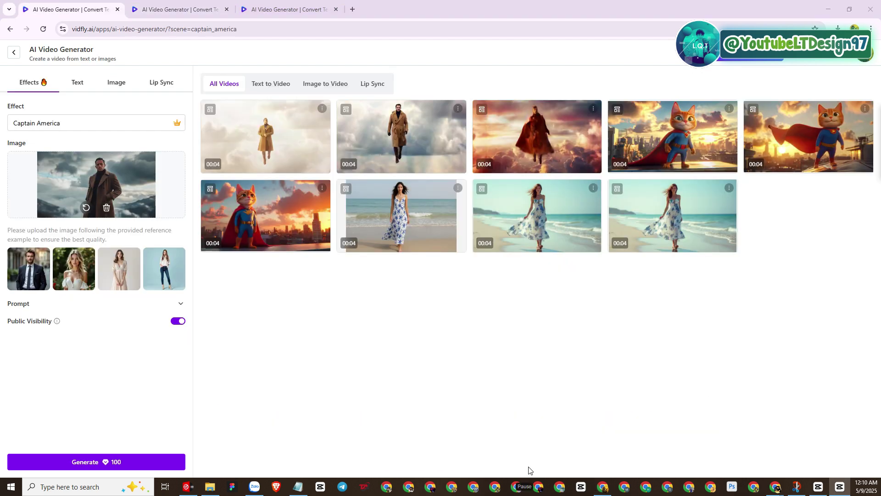
pyautogui.click(545, 144)
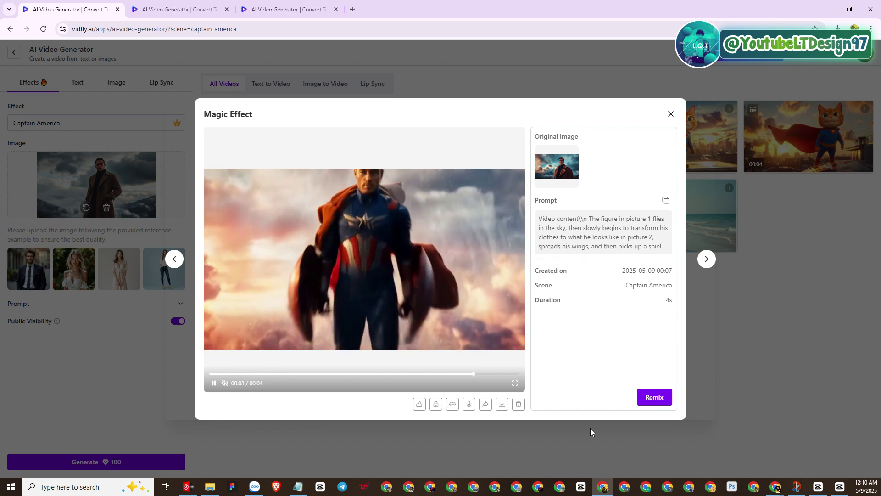
pyautogui.click(590, 428)
pyautogui.click(418, 135)
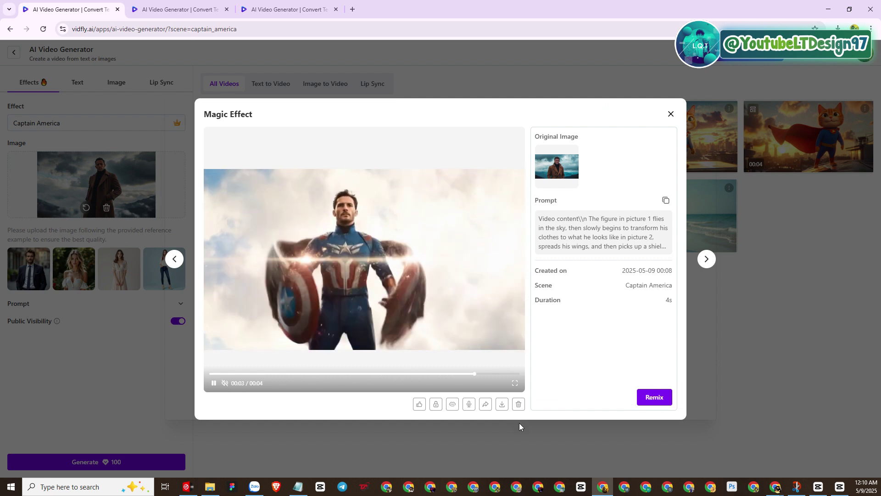
pyautogui.click(519, 423)
pyautogui.click(287, 127)
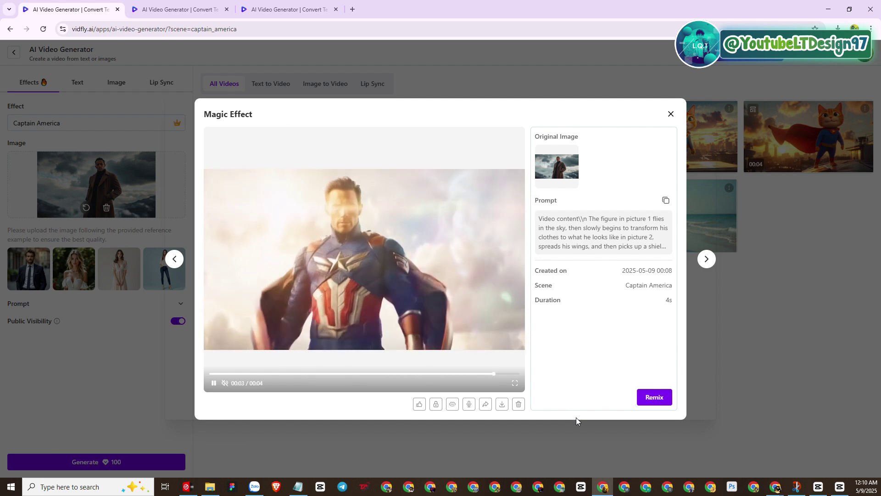
pyautogui.click(781, 386)
pyautogui.click(419, 143)
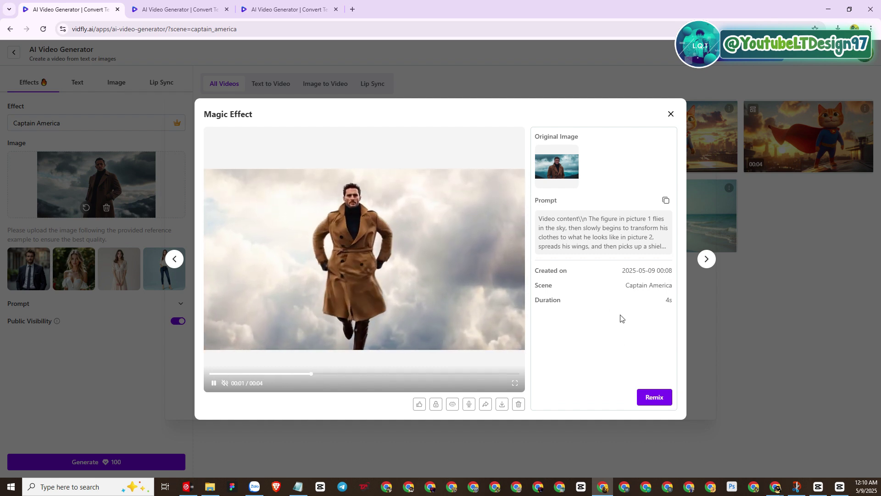
pyautogui.click(671, 114)
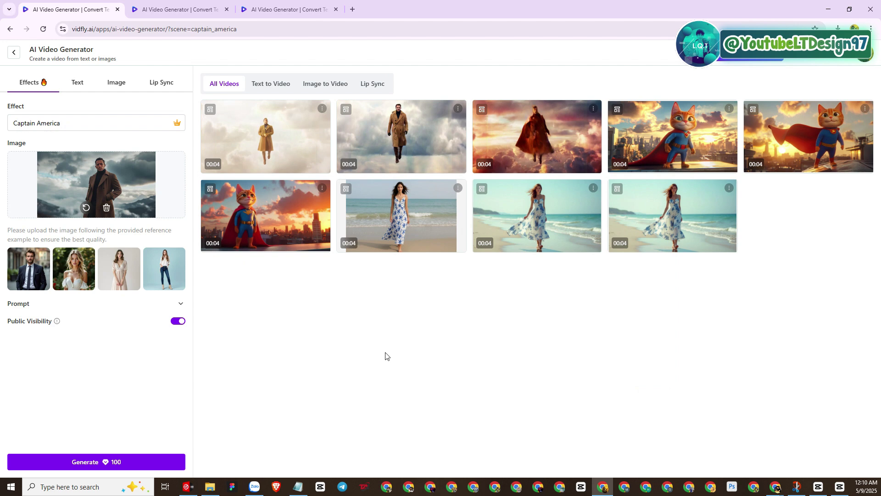
# - Return to the AI Image Generator and preview the third and fourth leopard-headed runway images
pyautogui.click(169, 3)
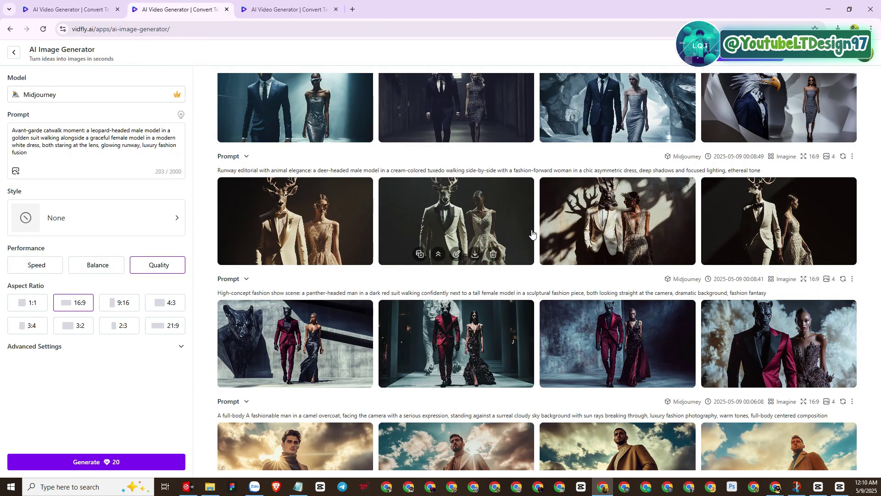
pyautogui.scroll(2, 419, 270)
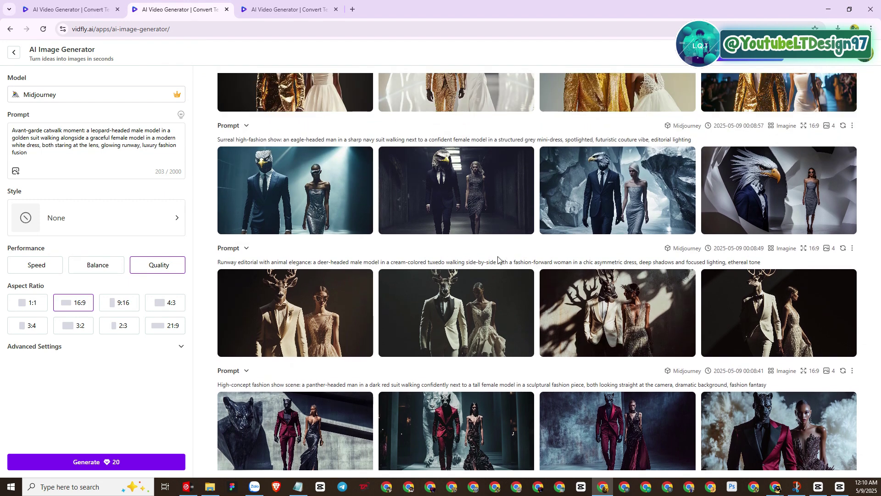
pyautogui.scroll(2, 487, 274)
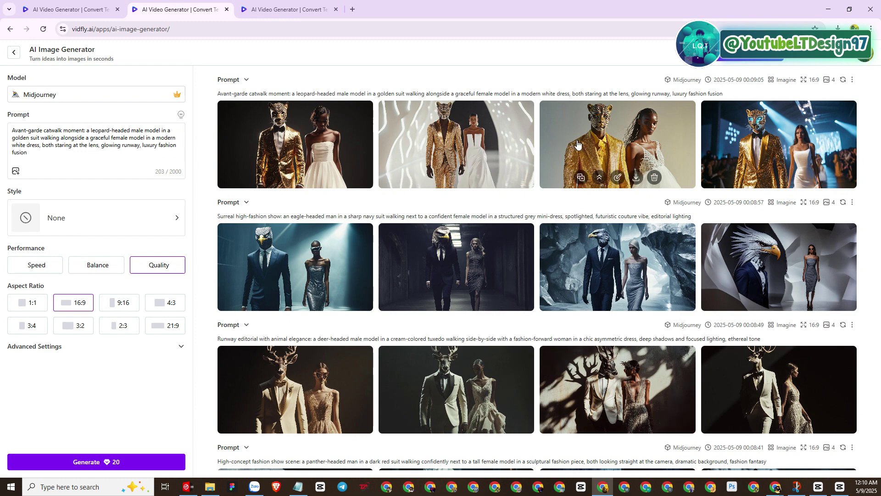
pyautogui.click(638, 136)
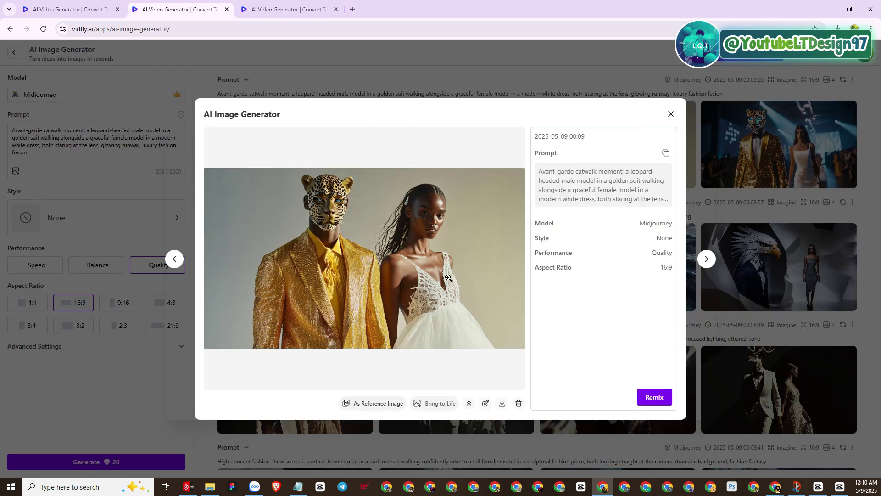
pyautogui.click(820, 296)
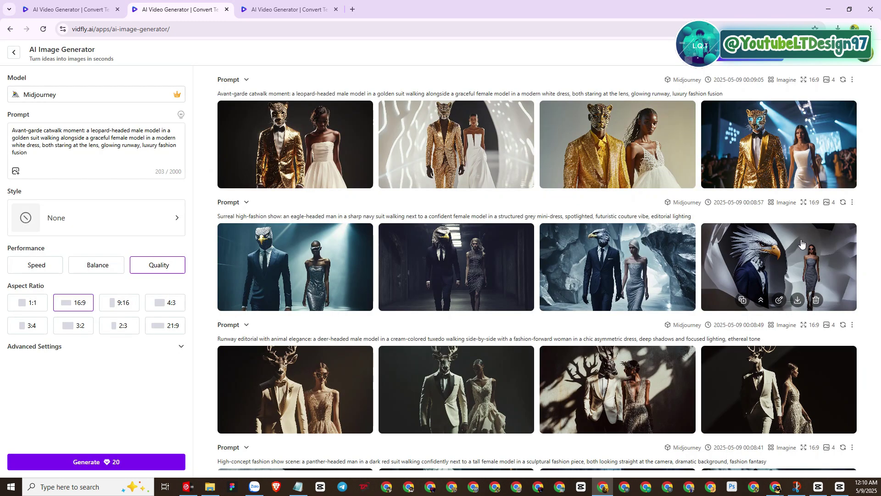
pyautogui.click(784, 157)
pyautogui.click(726, 310)
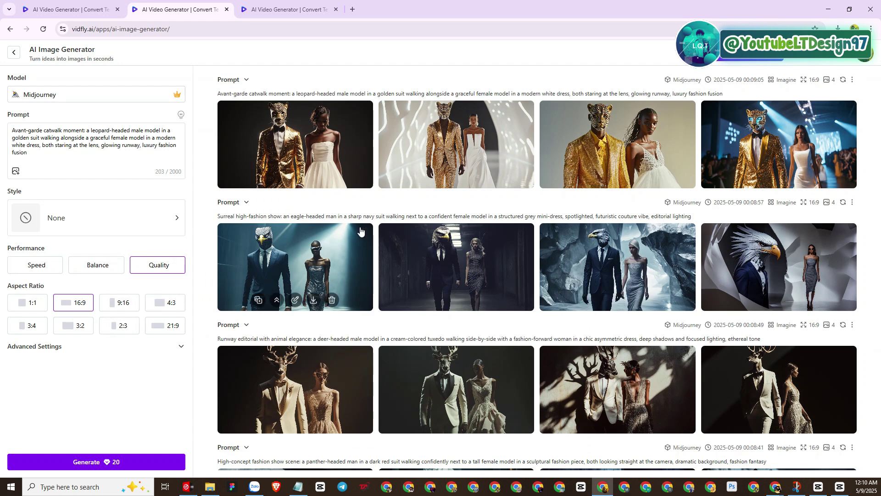
# - Compare the eagle-, deer- and panther-headed results, previewing the second panther-headed image enlarged
pyautogui.scroll(-2, 340, 282)
pyautogui.scroll(-3, 340, 282)
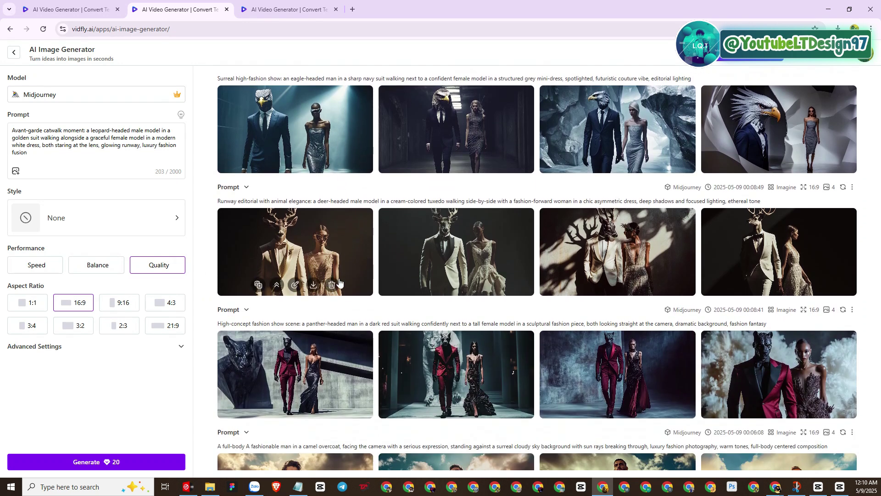
pyautogui.scroll(-4, 340, 283)
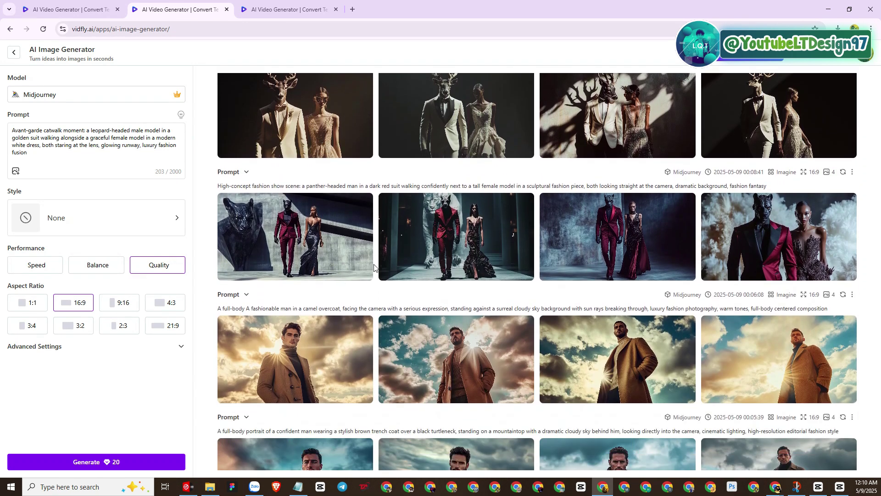
pyautogui.click(475, 227)
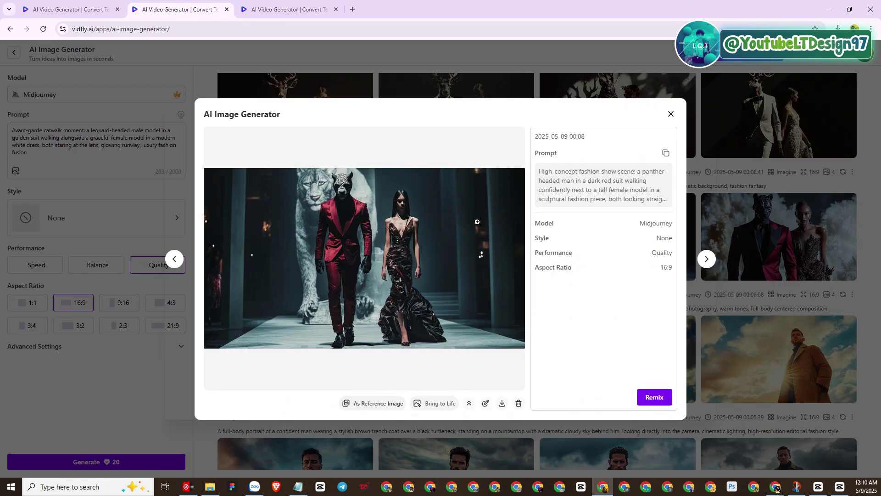
pyautogui.click(775, 300)
pyautogui.scroll(2, 466, 295)
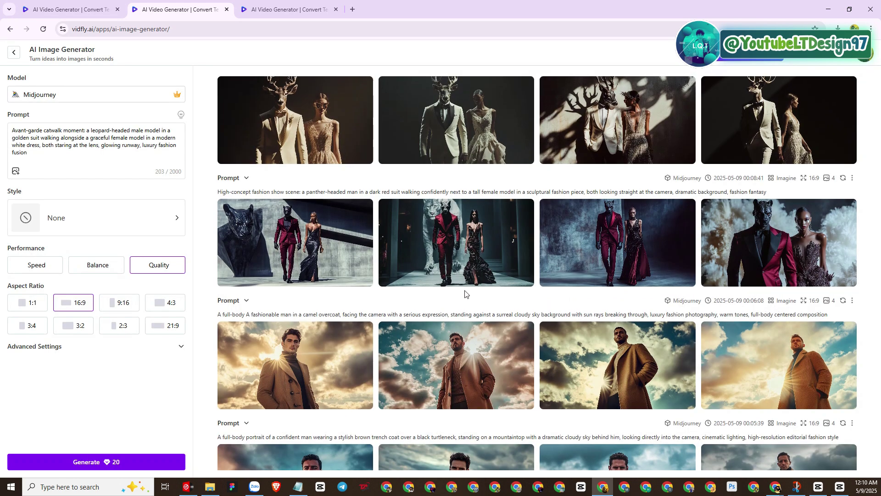
pyautogui.scroll(3, 465, 293)
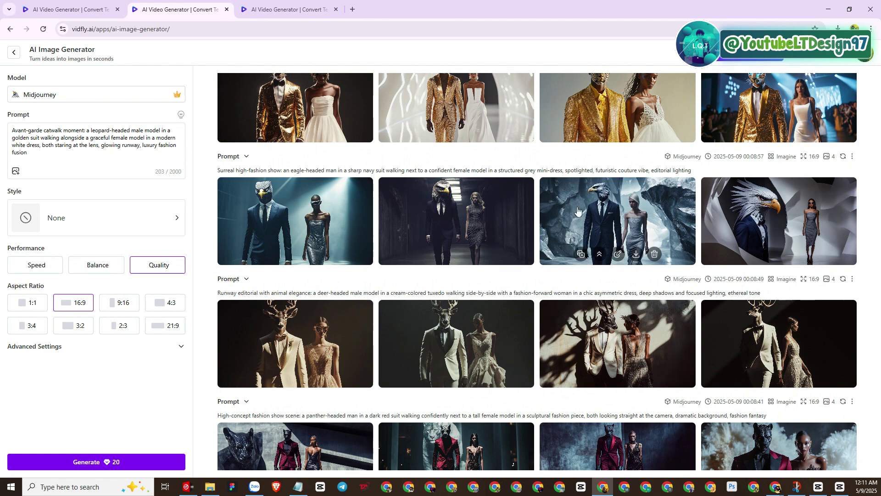
pyautogui.scroll(2, 334, 228)
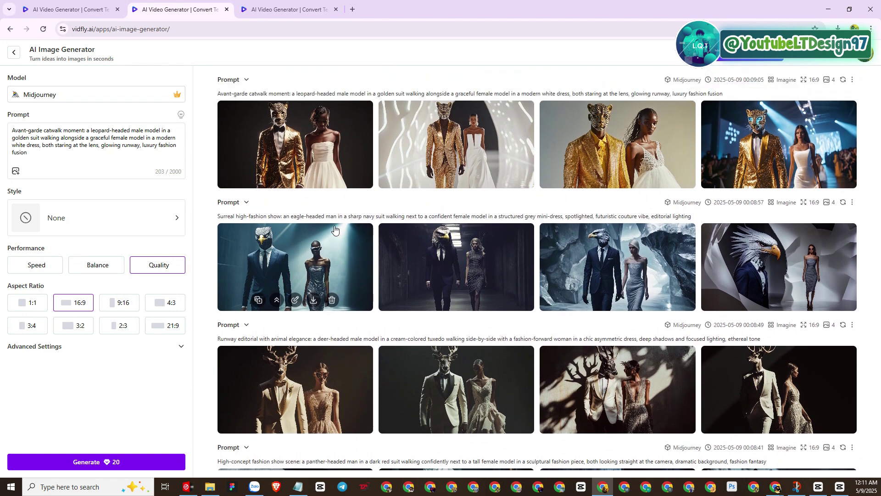
pyautogui.scroll(-4, 335, 229)
pyautogui.scroll(-2, 335, 229)
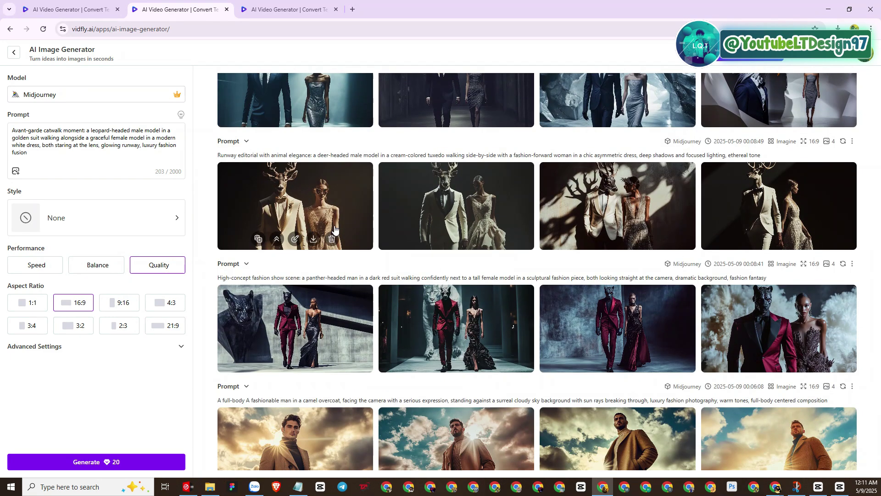
# - Preview the second and third panther-headed images and download the third one, with the couple against the blue backdrop
pyautogui.click(484, 311)
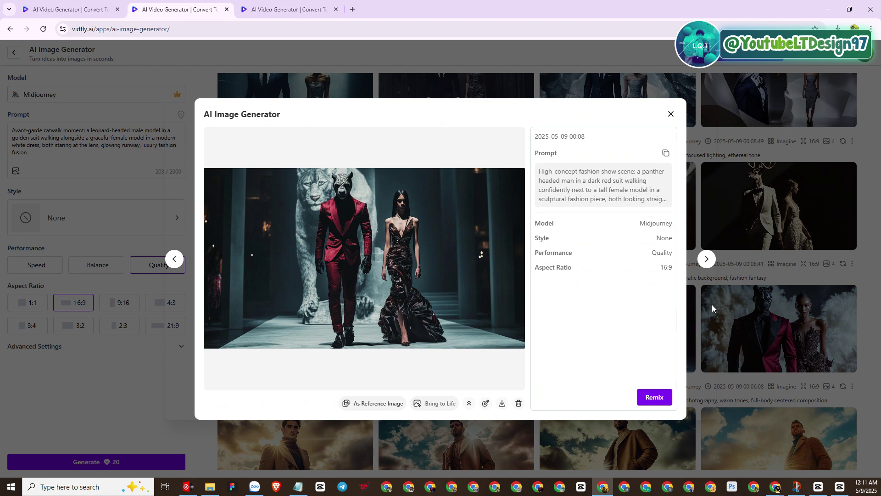
pyautogui.click(671, 113)
pyautogui.click(658, 322)
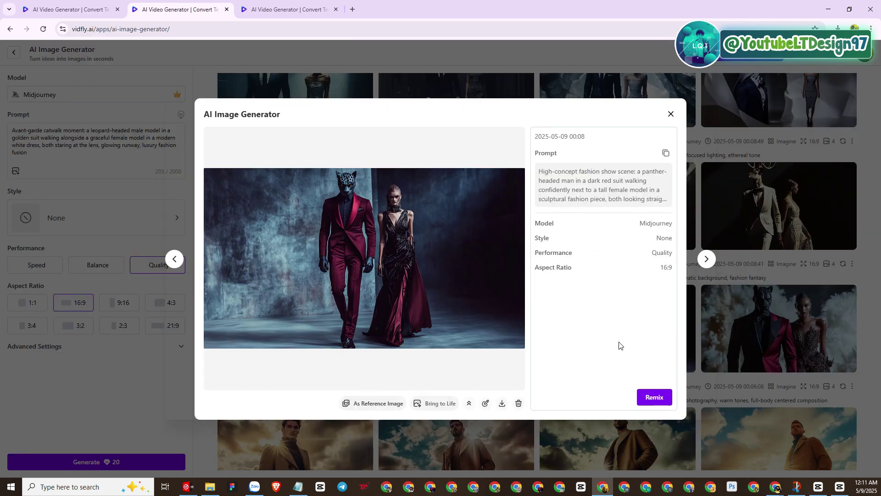
pyautogui.click(502, 403)
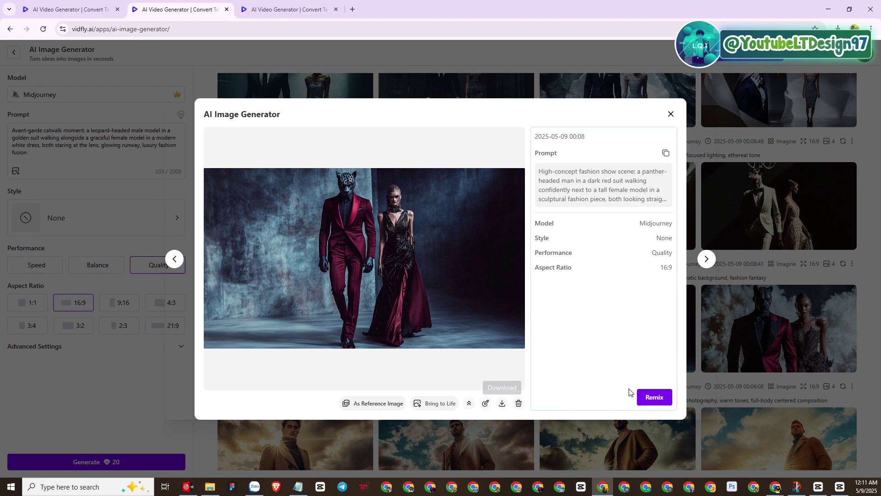
pyautogui.click(787, 347)
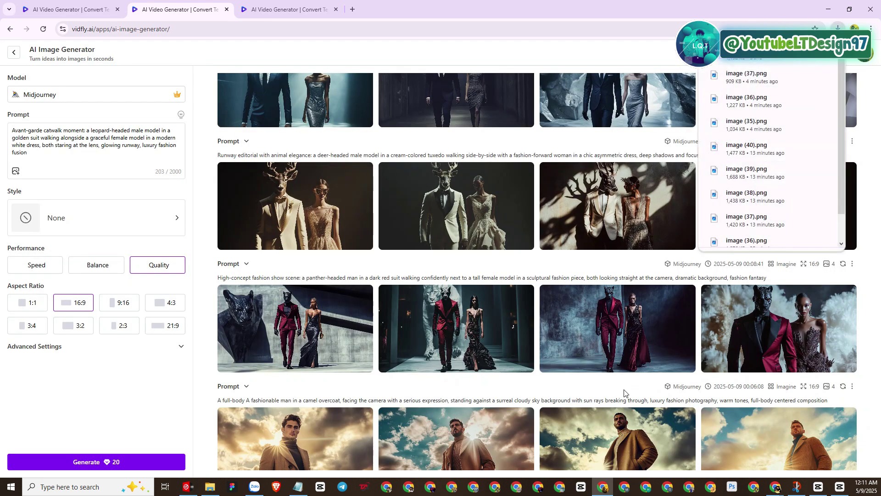
pyautogui.scroll(2, 592, 374)
pyautogui.scroll(1, 431, 245)
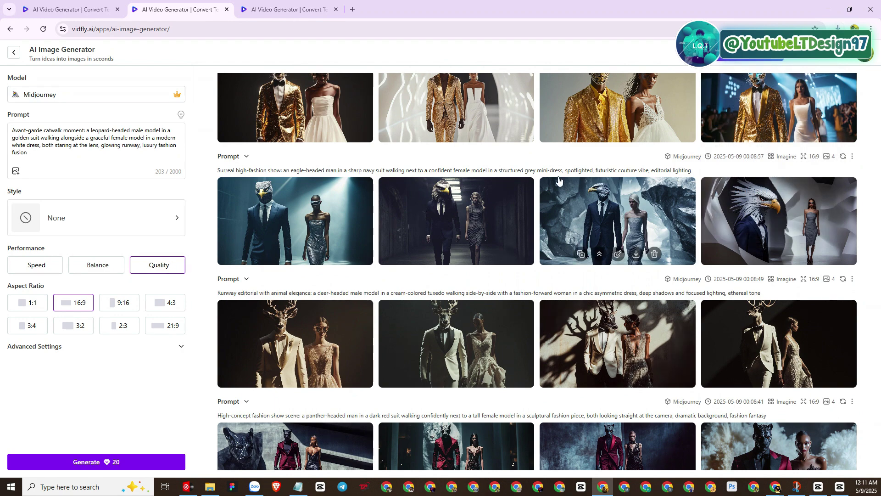
pyautogui.click(288, 4)
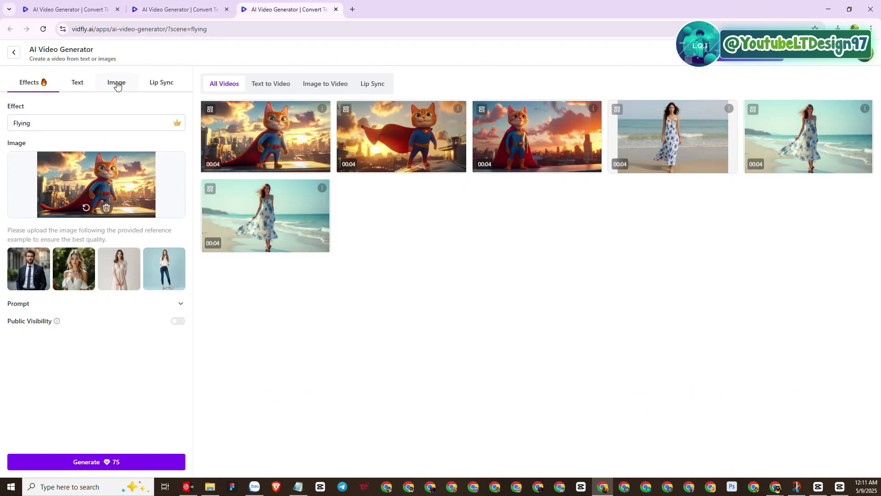
pyautogui.click(149, 5)
pyautogui.click(98, 94)
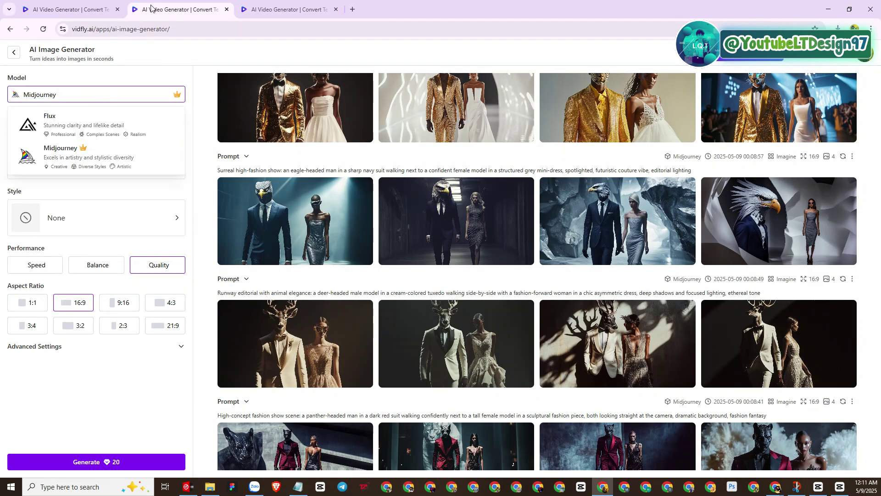
# - Return to the Captain America video page, browse the available effects and select Beast Companion as the effect
pyautogui.click(89, 5)
pyautogui.click(75, 123)
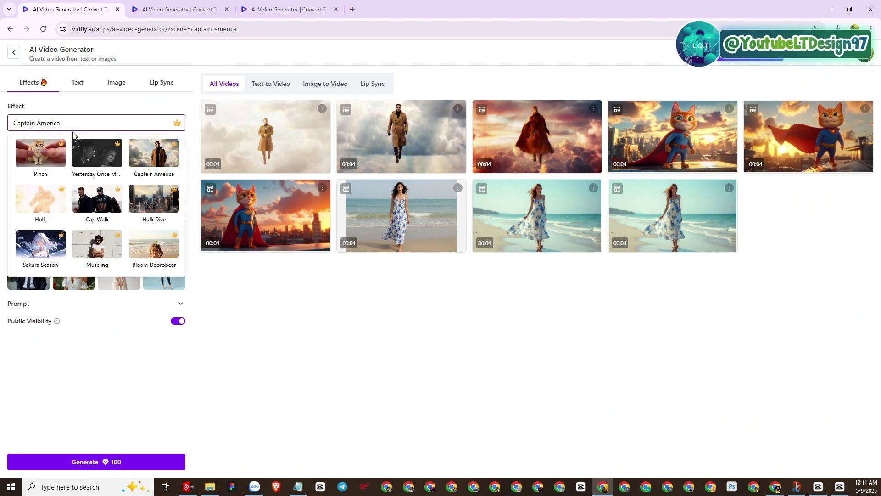
pyautogui.scroll(-3, 123, 225)
pyautogui.scroll(-10, 123, 225)
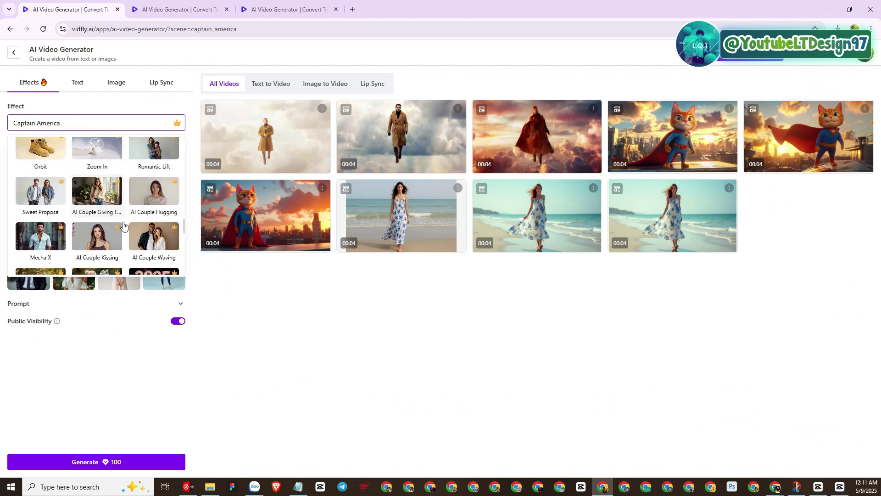
pyautogui.scroll(-4, 124, 225)
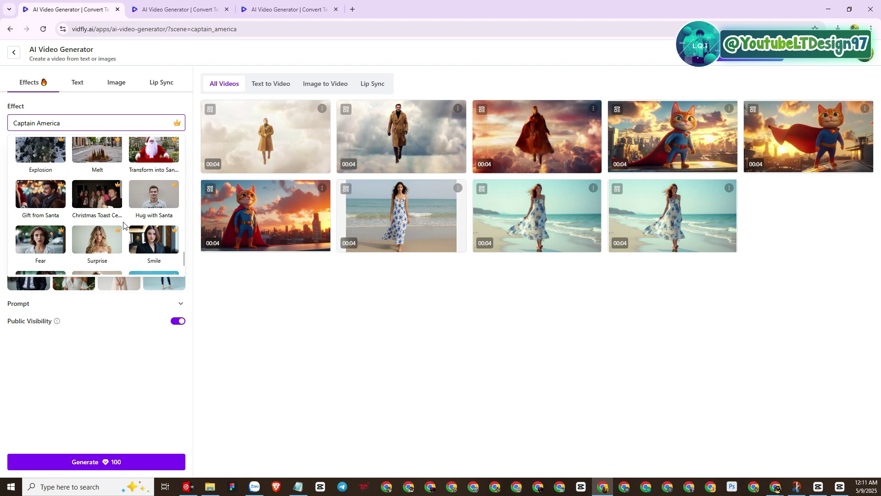
pyautogui.scroll(-2, 124, 225)
pyautogui.scroll(14, 123, 224)
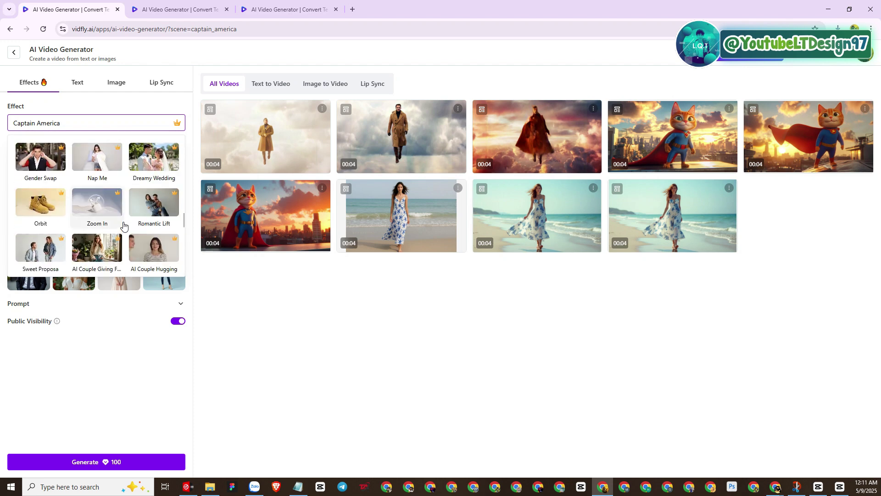
pyautogui.scroll(4, 123, 225)
pyautogui.scroll(4, 122, 226)
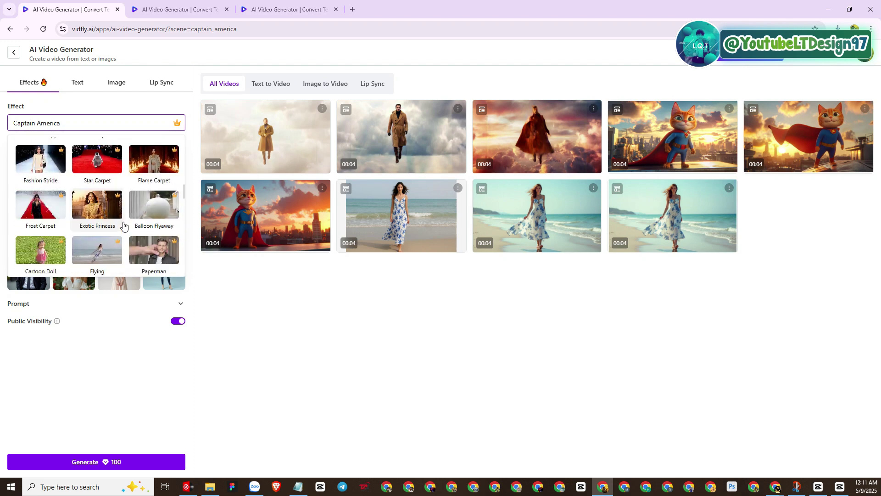
pyautogui.click(98, 165)
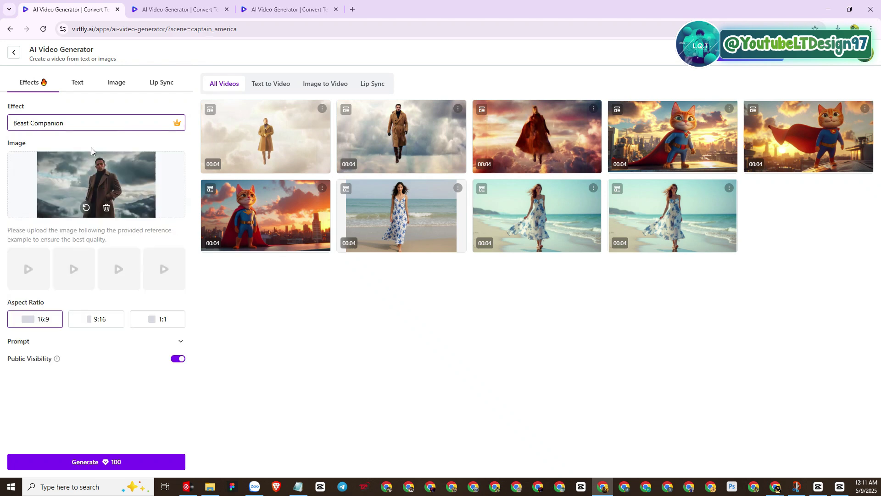
# - Replace the source image with the panther-headed couple against the blue backdrop and generate a 16:9 Beast Companion video
pyautogui.click(52, 127)
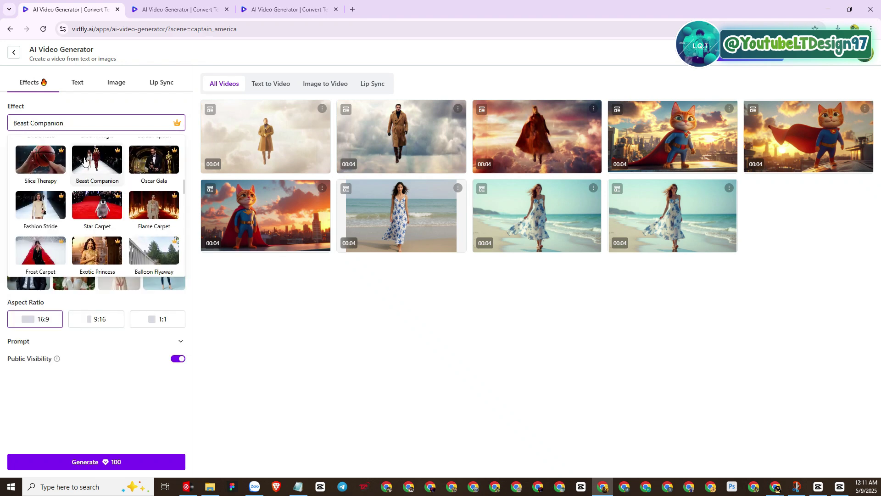
pyautogui.click(96, 166)
pyautogui.click(104, 203)
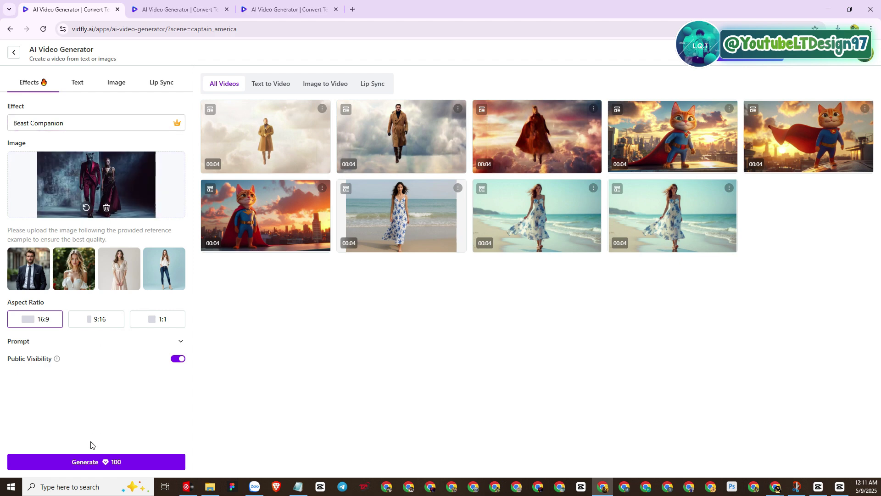
pyautogui.click(91, 463)
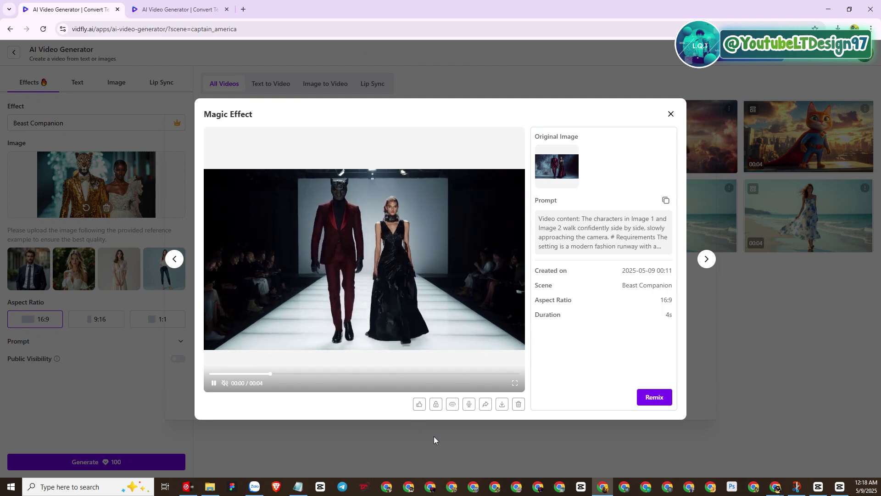
# - Compare the generated Beast Companion runway video with the original panther-headed image, and close the video preview
pyautogui.click(149, 8)
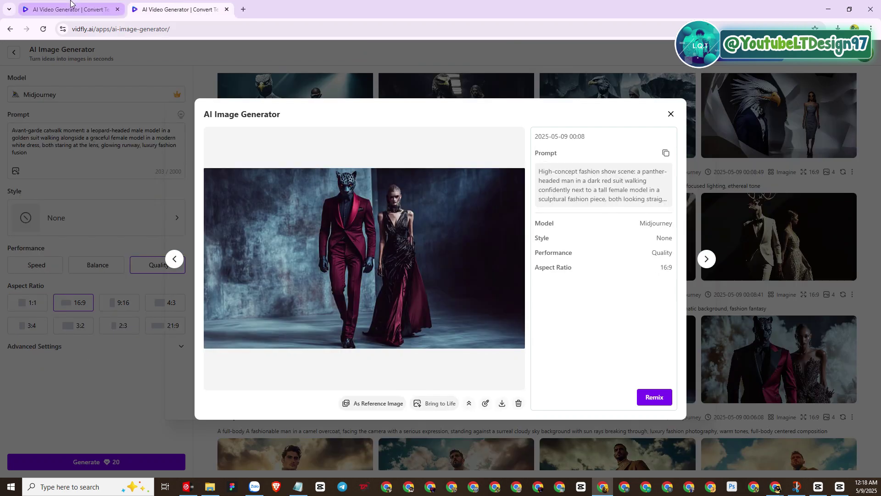
pyautogui.hotkey('ctrl', 'shift', 'Tab')
pyautogui.click(156, 9)
pyautogui.hotkey('ctrl', 'shift', 'Tab')
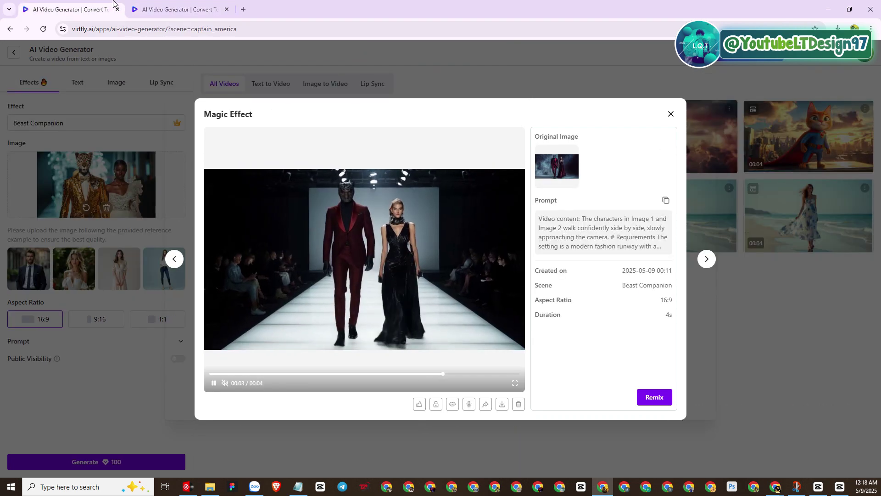
pyautogui.click(166, 3)
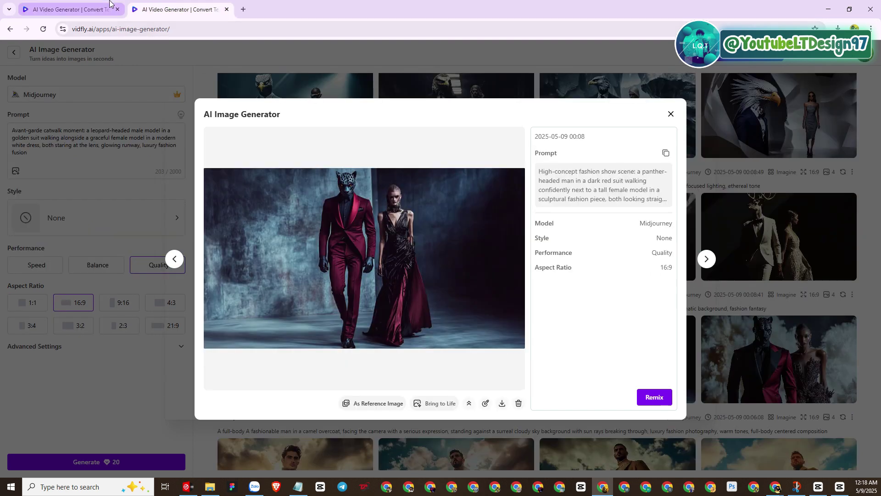
pyautogui.hotkey('ctrl', 'shift', 'Tab')
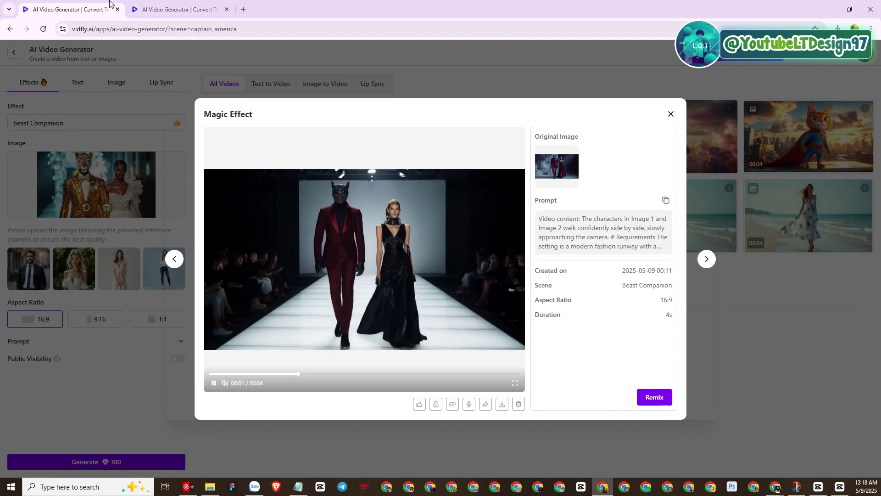
pyautogui.click(174, 3)
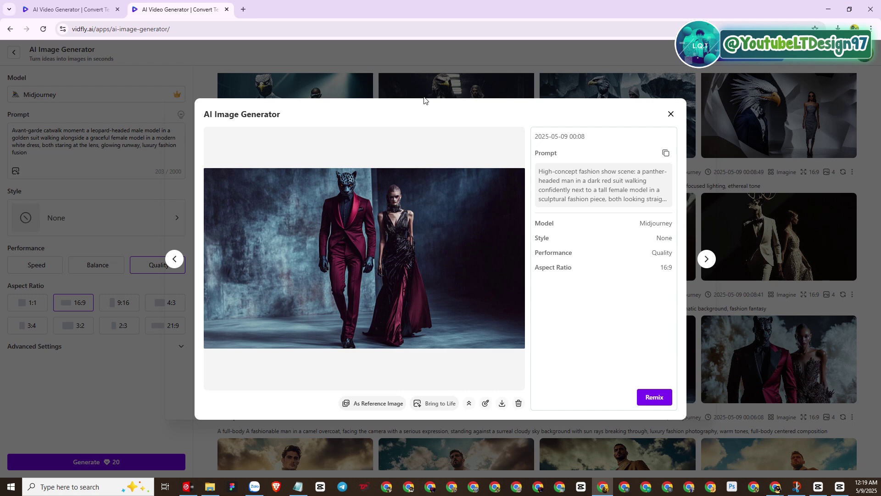
pyautogui.click(122, 6)
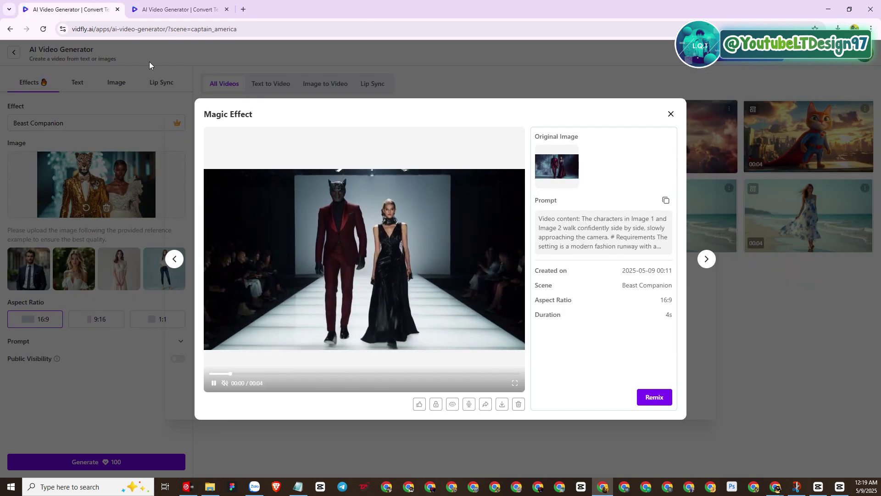
pyautogui.click(172, 97)
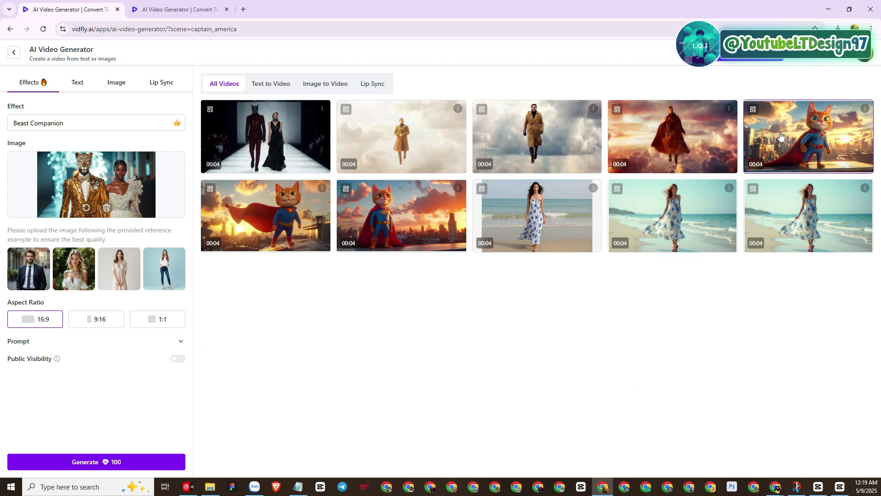